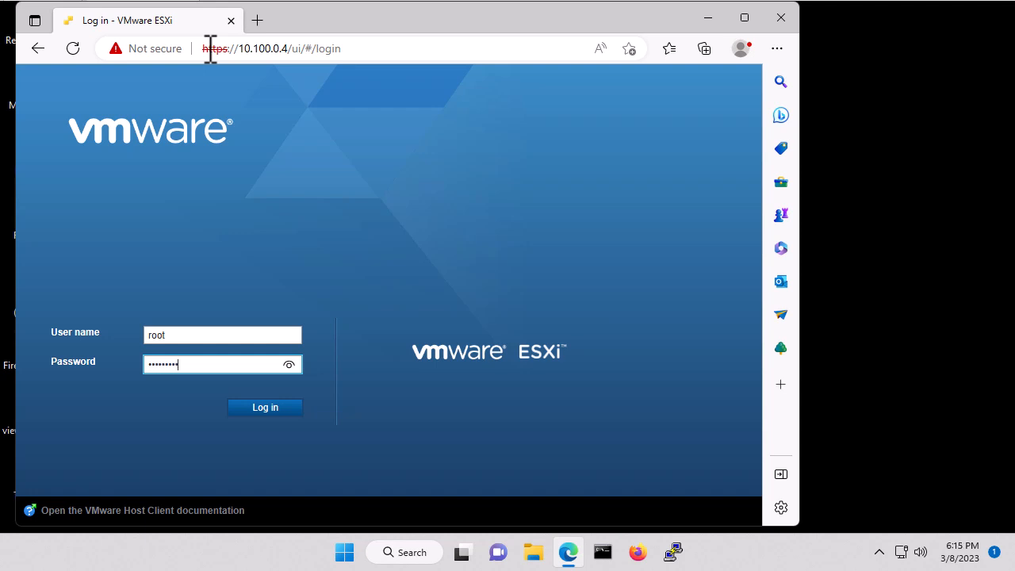
# - Log in as root and list the host's four virtual machines from the Navigator
pyautogui.press('Return')
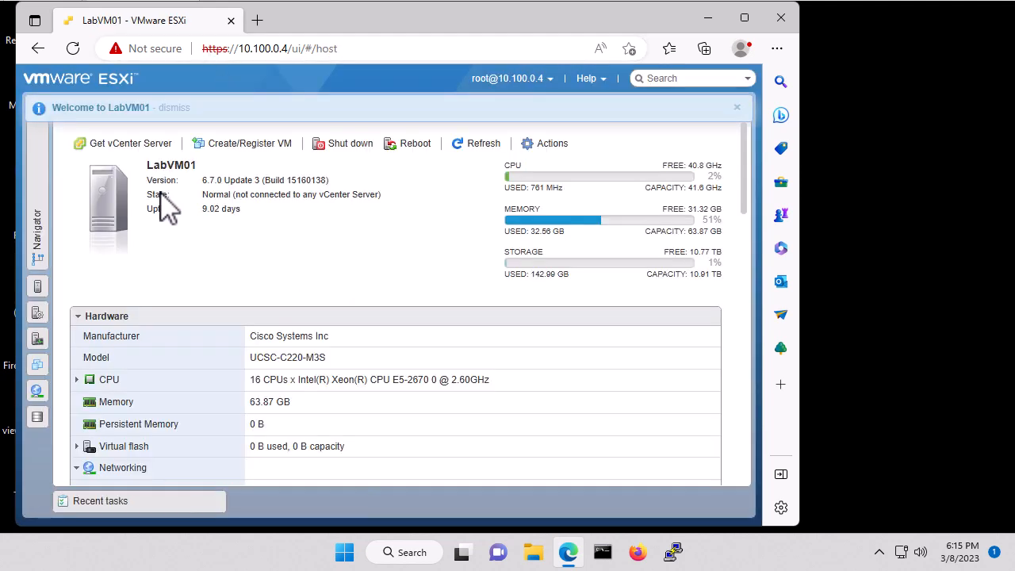
pyautogui.click(44, 171)
pyautogui.click(106, 209)
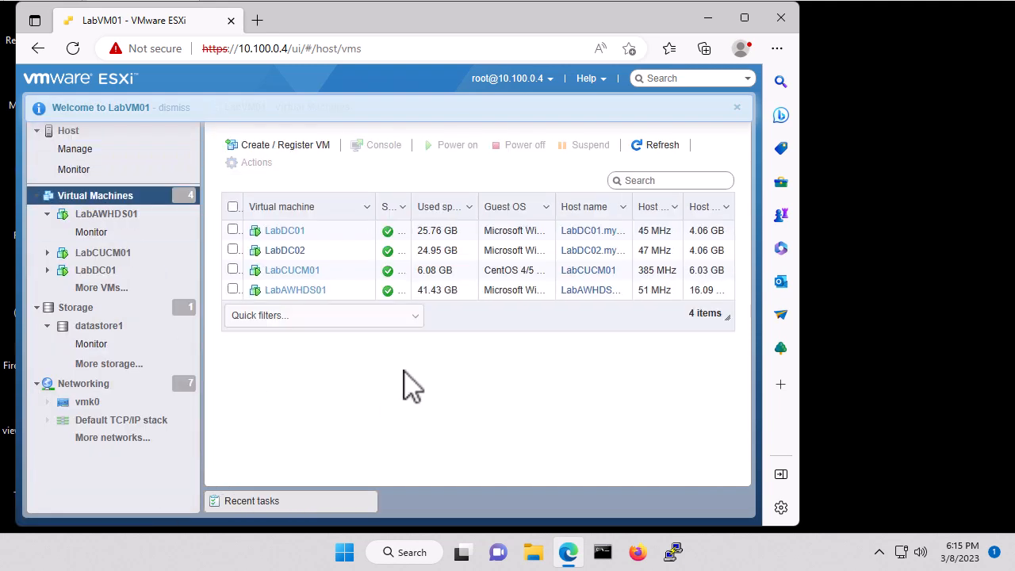
# - Start a new VM deployed from an OVF/OVA file and name it LabCVP01
pyautogui.click(295, 146)
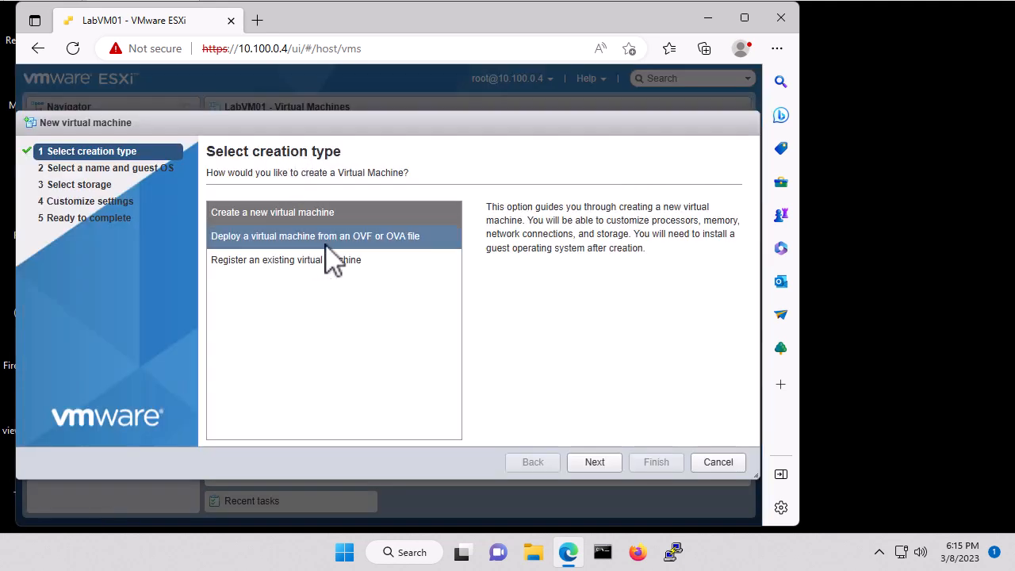
pyautogui.click(358, 237)
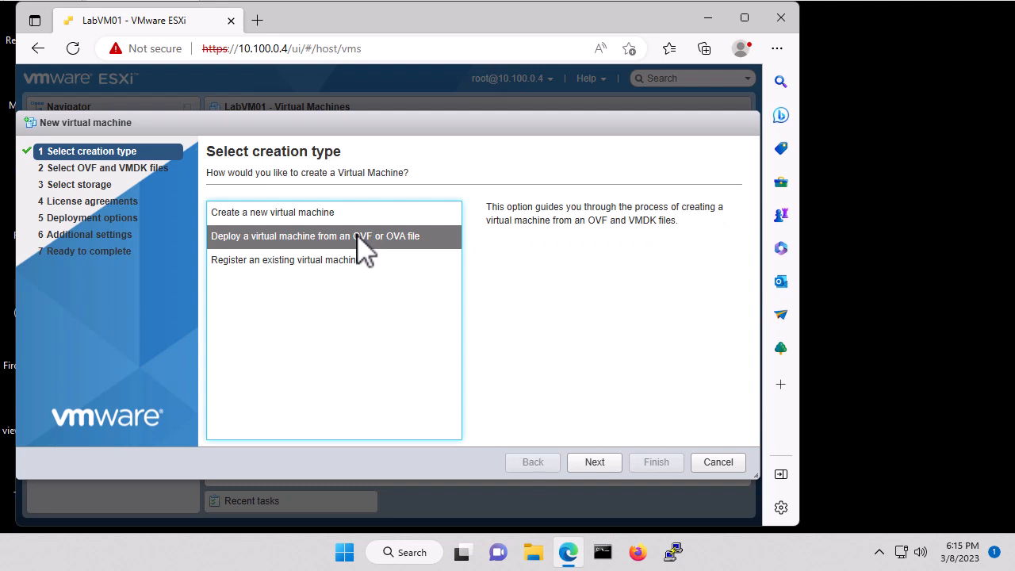
pyautogui.click(595, 463)
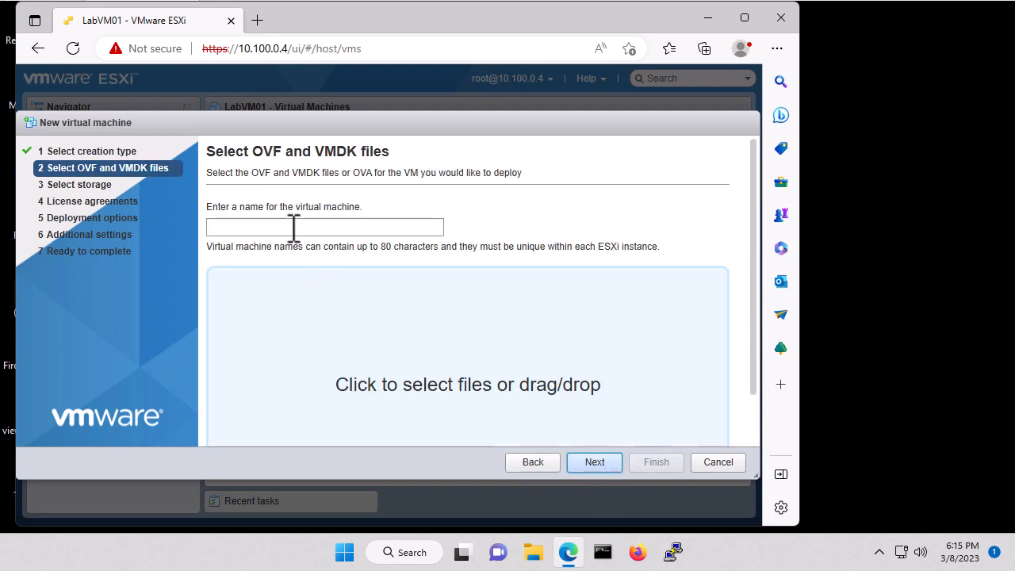
pyautogui.click(291, 227)
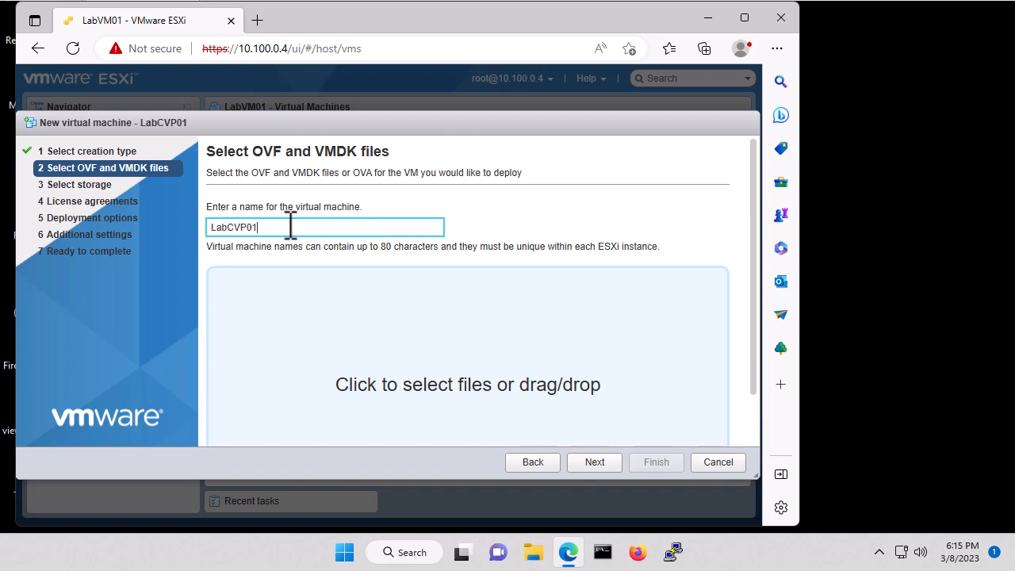
# - Select CVP_12.6_Windows_vmv13_v8.0.ova as the source file and continue to storage
pyautogui.click(457, 387)
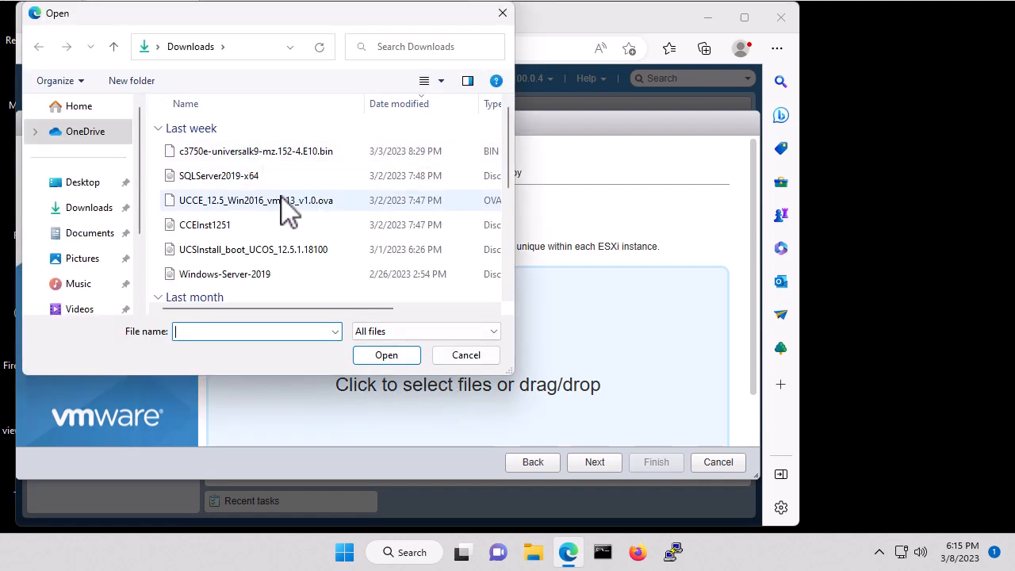
pyautogui.scroll(-2, 290, 209)
pyautogui.scroll(-2, 291, 209)
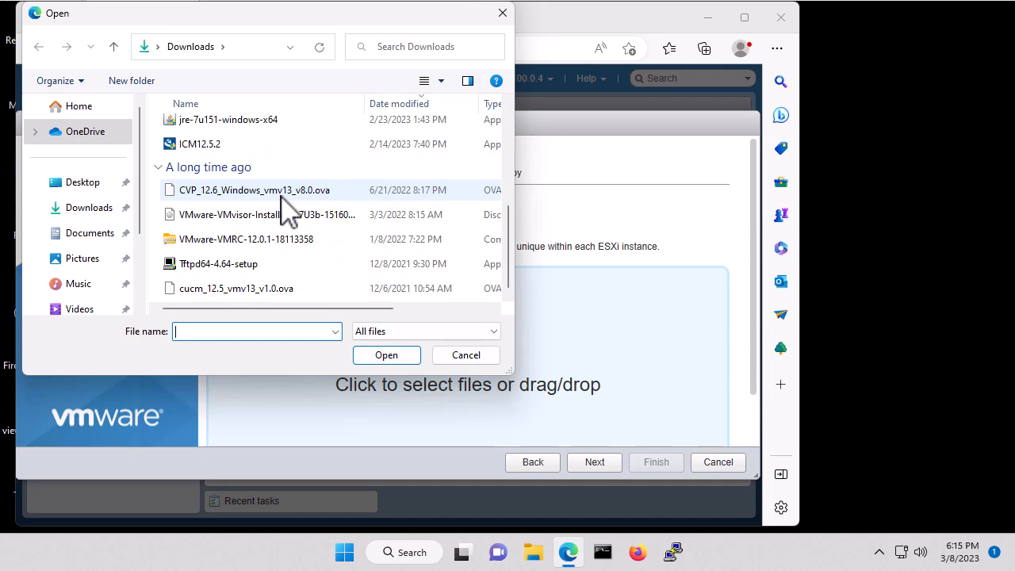
pyautogui.click(246, 193)
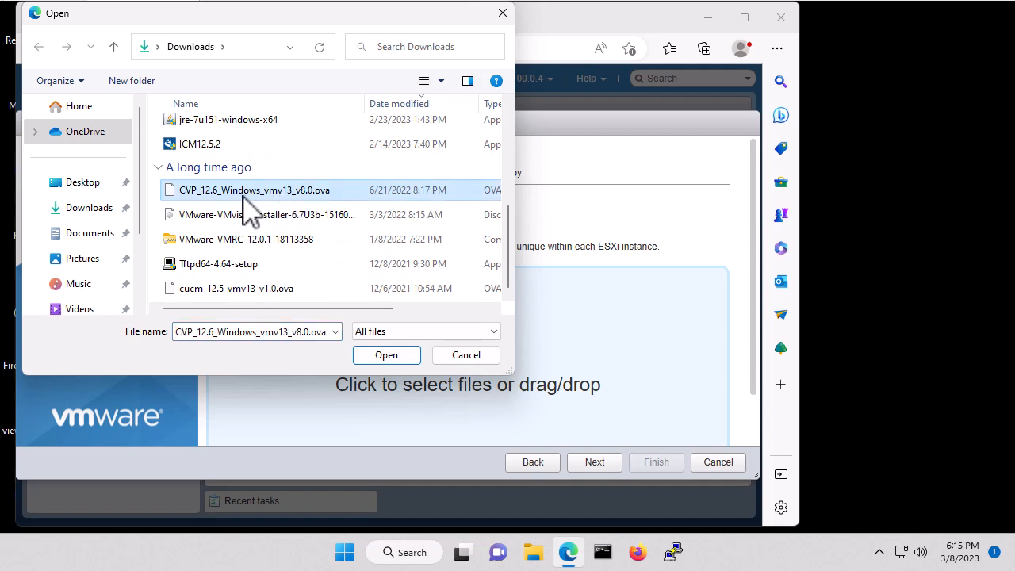
pyautogui.click(385, 357)
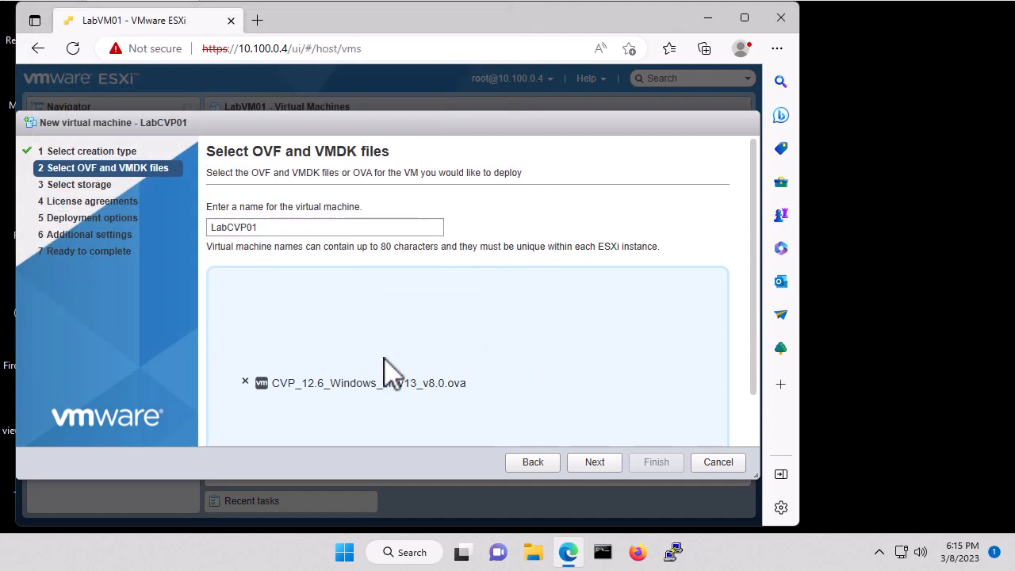
pyautogui.click(595, 464)
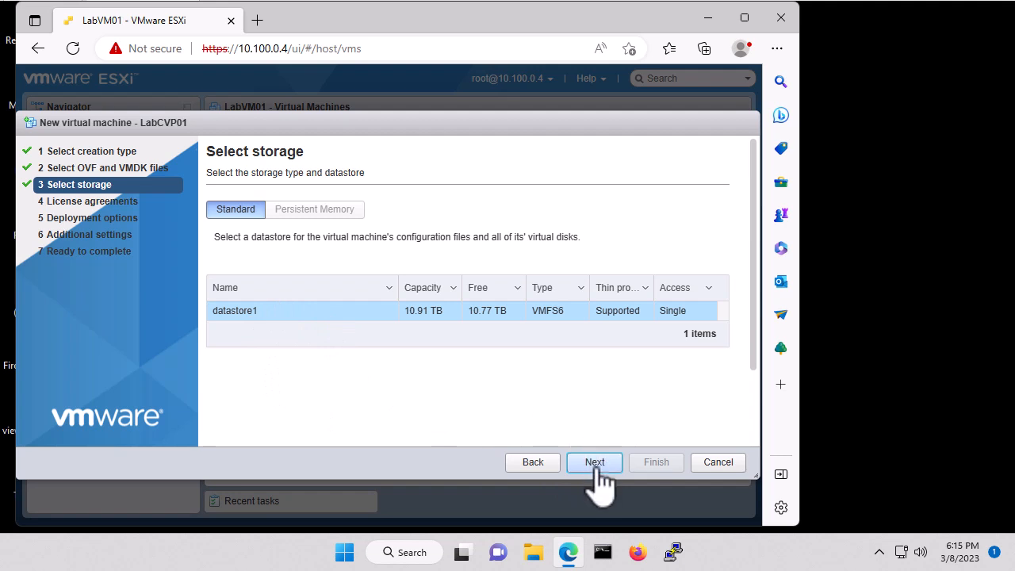
# - Keep datastore1 as storage and accept the Cisco license agreement
pyautogui.click(595, 463)
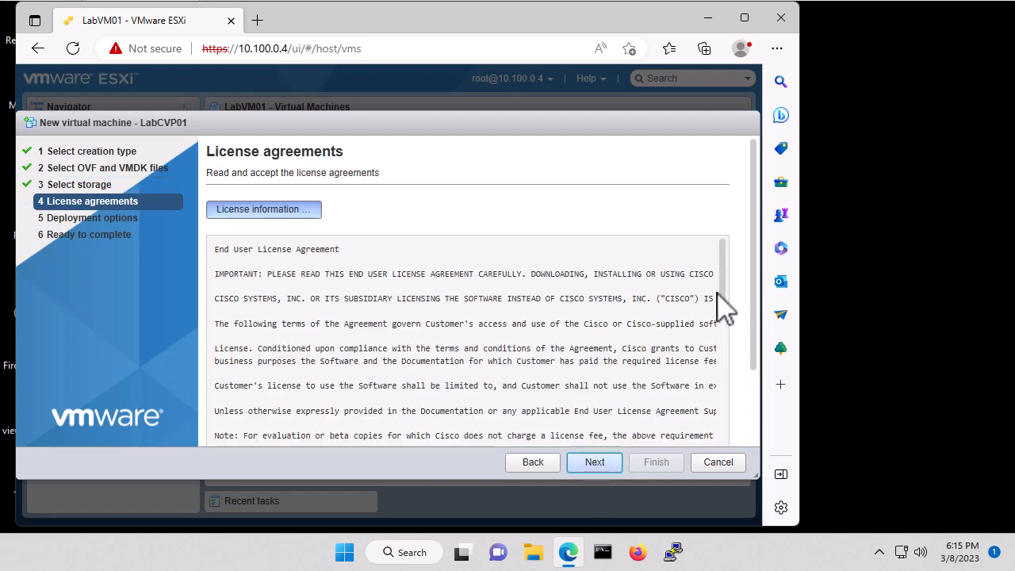
pyautogui.moveTo(755, 244); pyautogui.dragTo(755, 328)
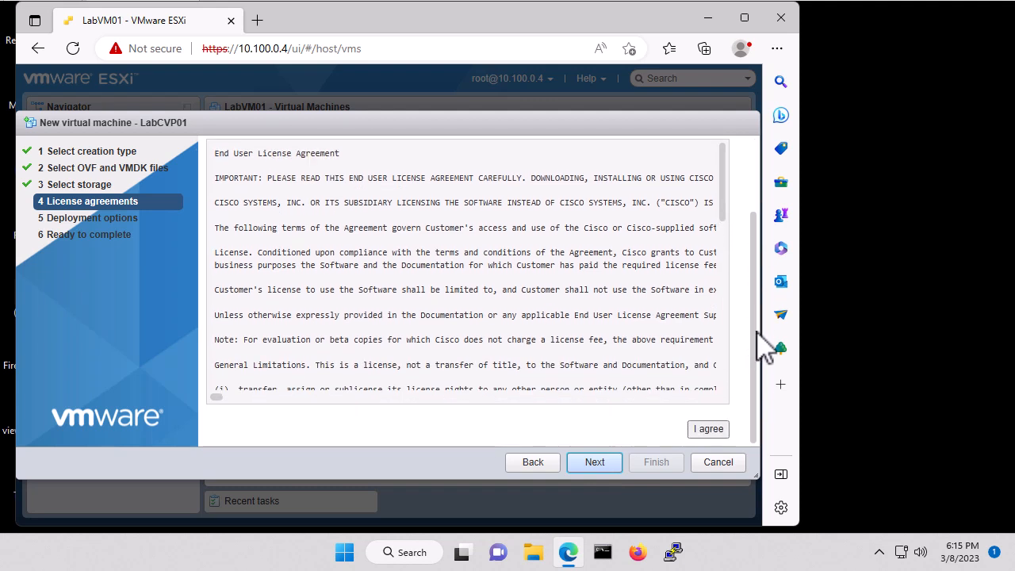
pyautogui.click(714, 433)
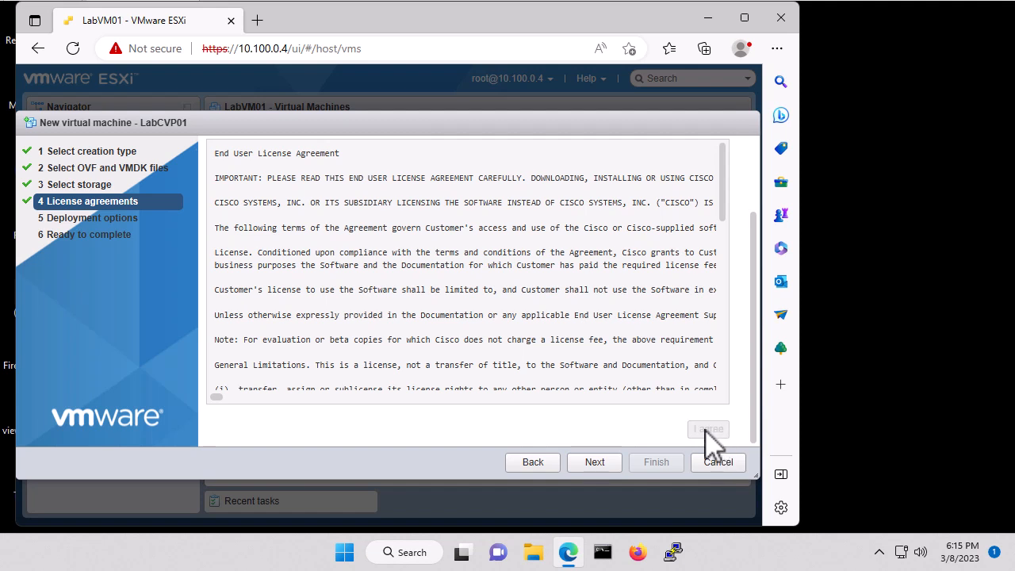
pyautogui.click(599, 468)
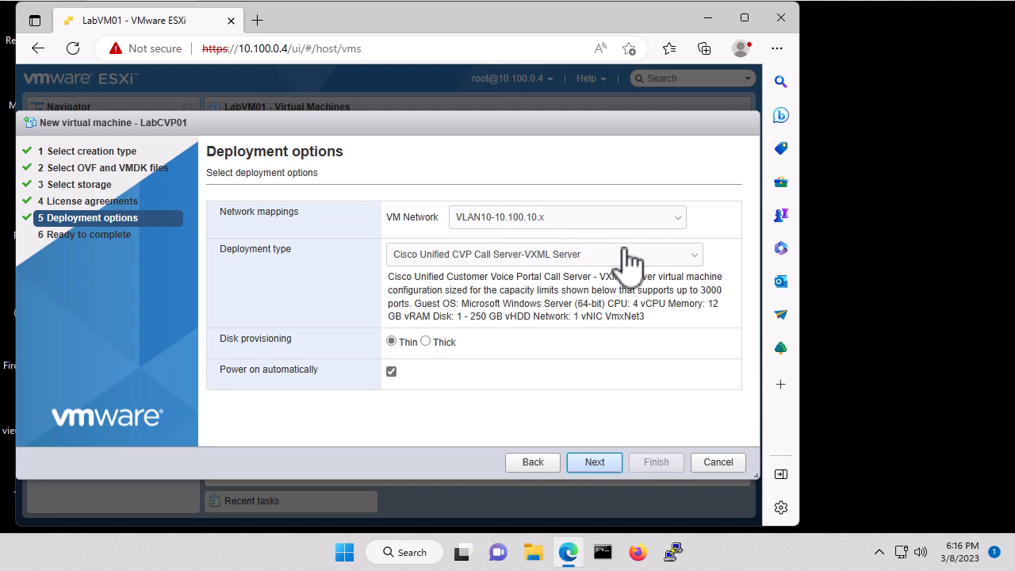
# - Choose the Cisco Unified CVP Reporting Server deployment type and disable automatic power-on
pyautogui.click(697, 268)
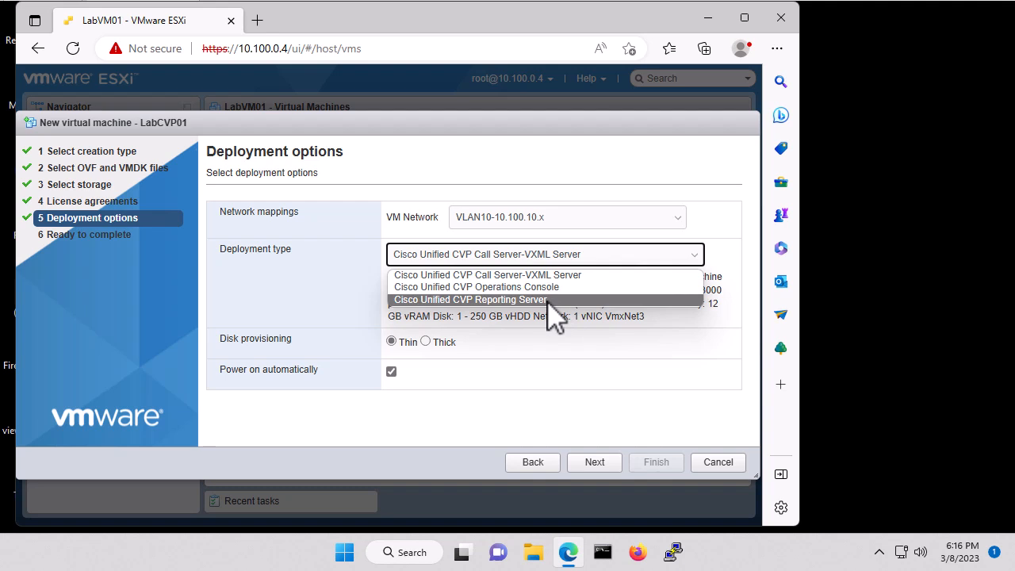
pyautogui.click(515, 300)
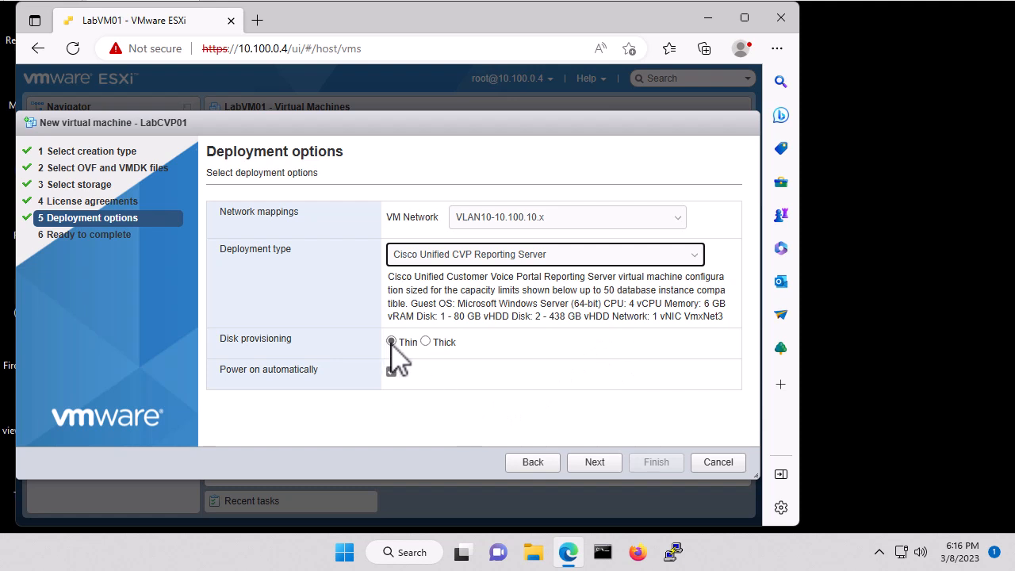
pyautogui.click(391, 372)
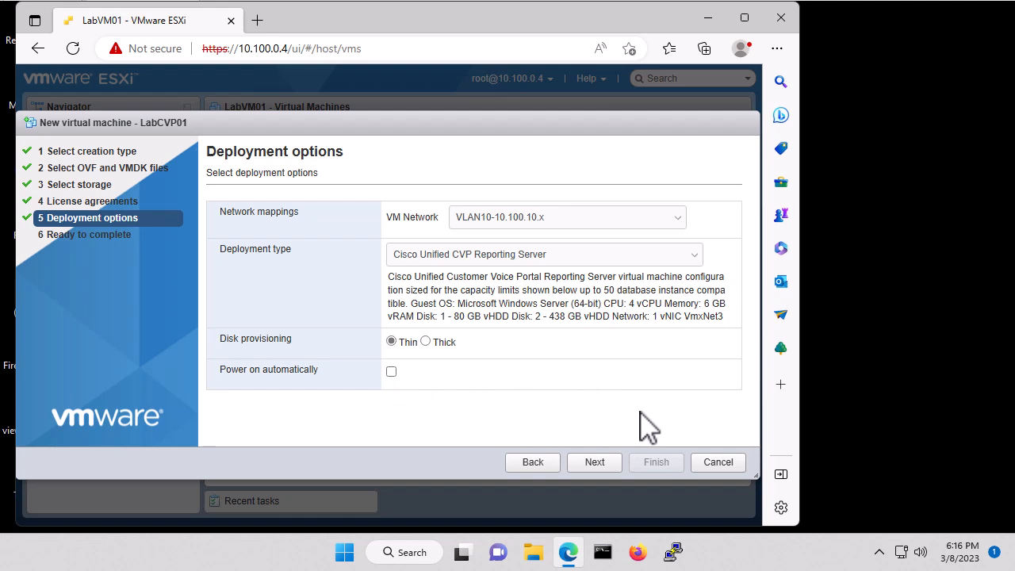
pyautogui.click(595, 462)
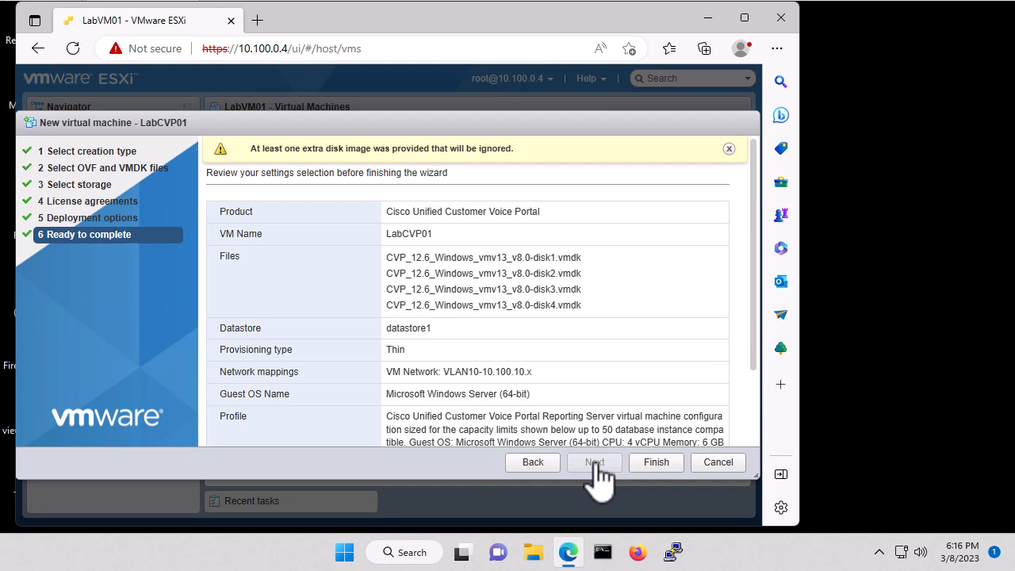
# - Finish the import, then open LabCVP01 from the Virtual Machines list
pyautogui.click(657, 467)
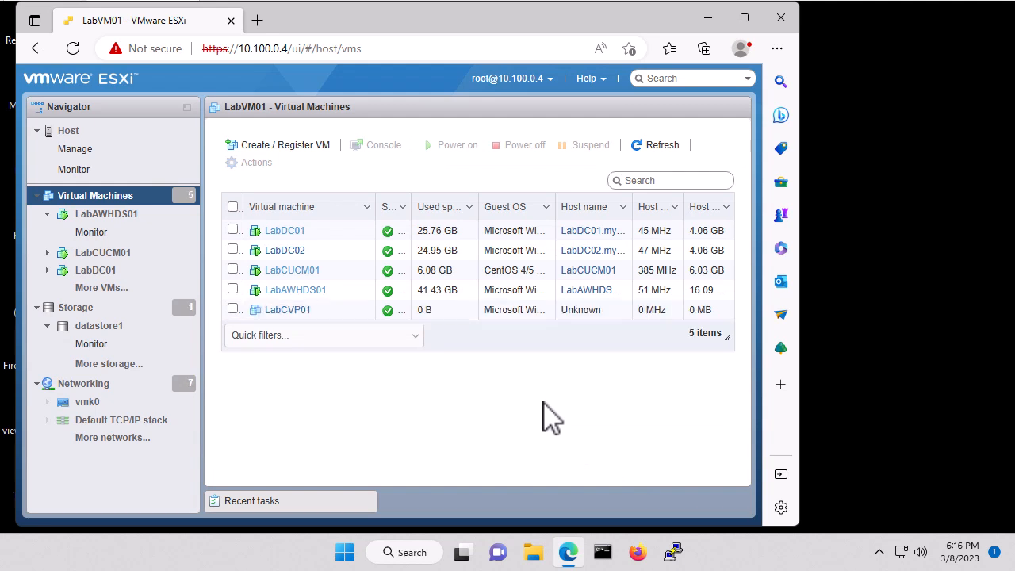
pyautogui.click(339, 314)
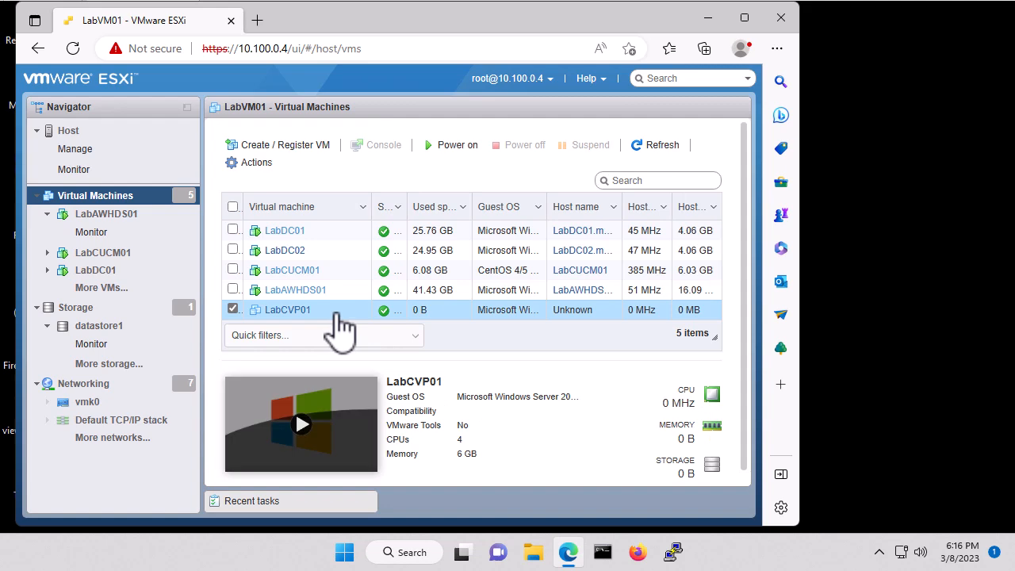
pyautogui.click(303, 313)
# - In LabCVP01's hardware settings, set the CPU and memory reservations to 0
pyautogui.click(643, 148)
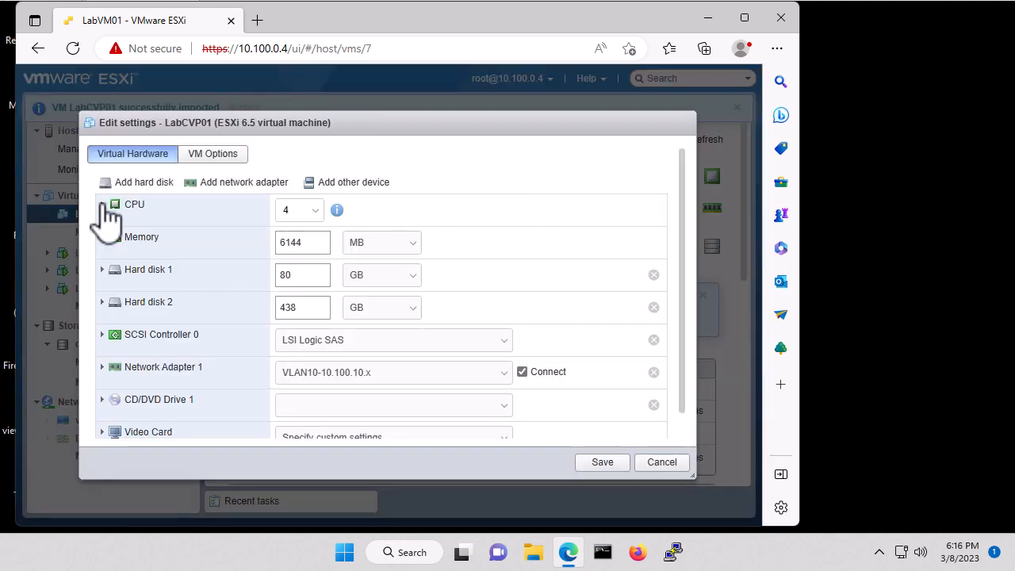
pyautogui.click(101, 204)
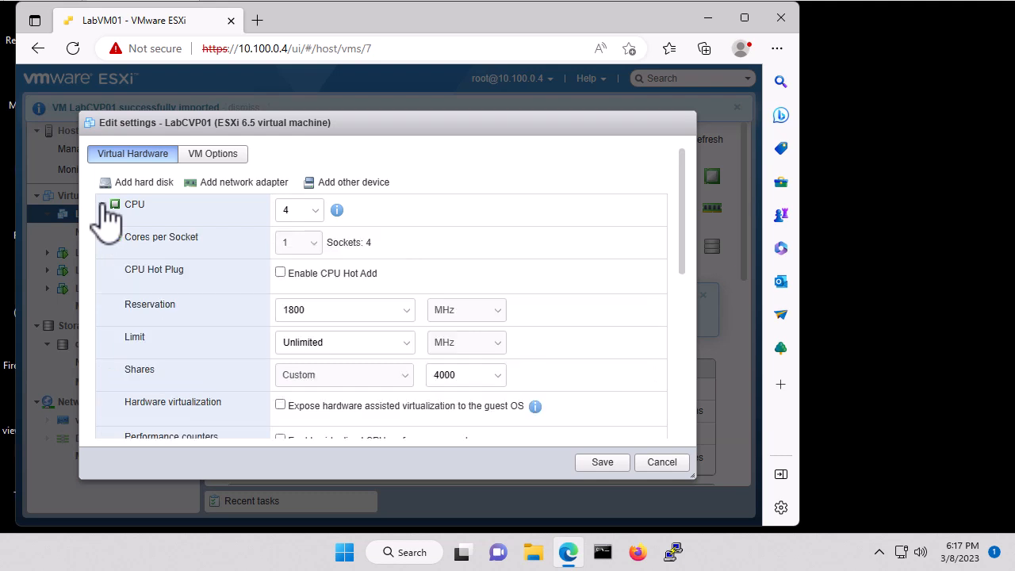
pyautogui.doubleClick(322, 311)
pyautogui.write('0')
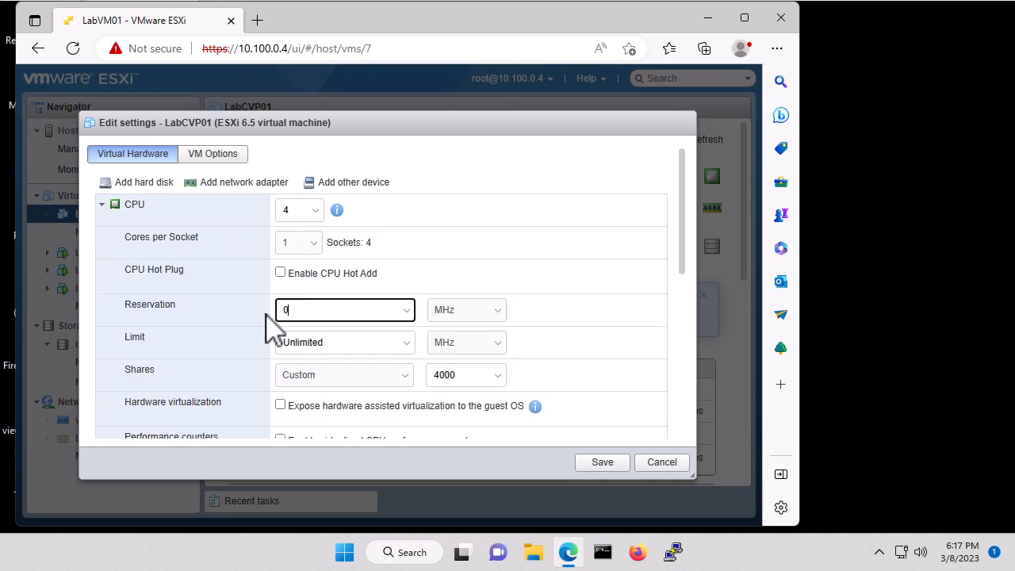
pyautogui.click(102, 207)
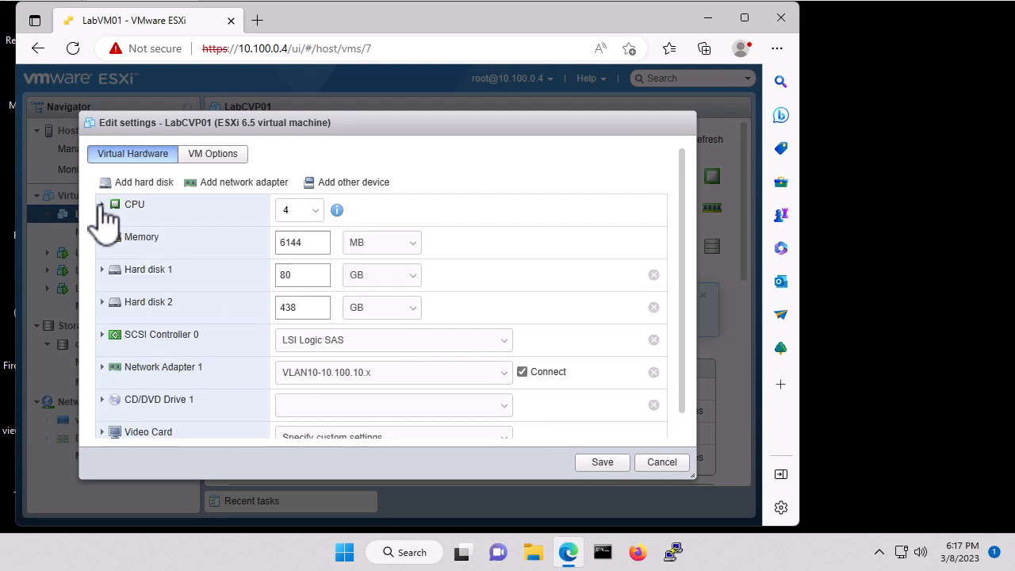
pyautogui.click(103, 240)
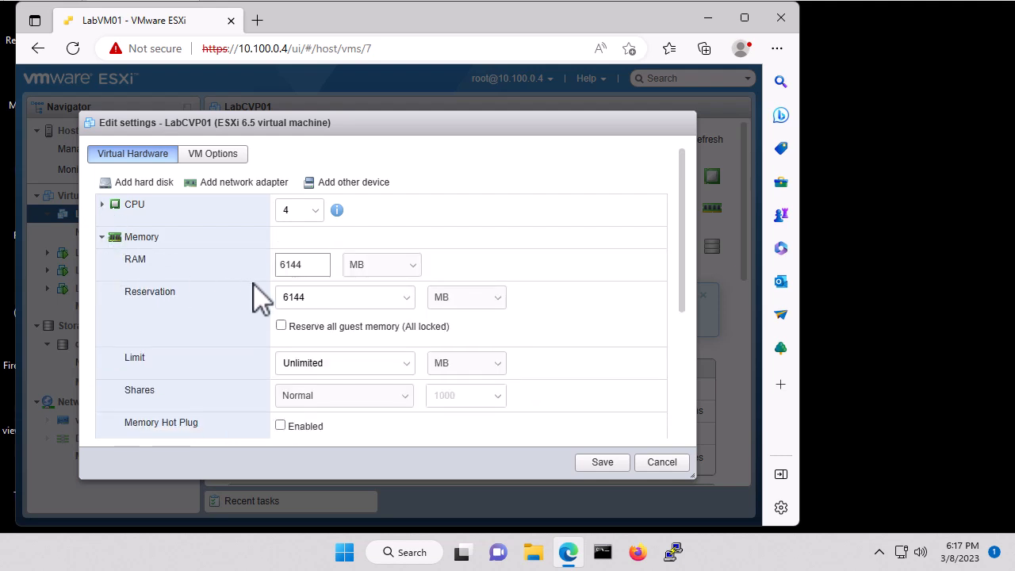
pyautogui.doubleClick(324, 296)
pyautogui.write('0')
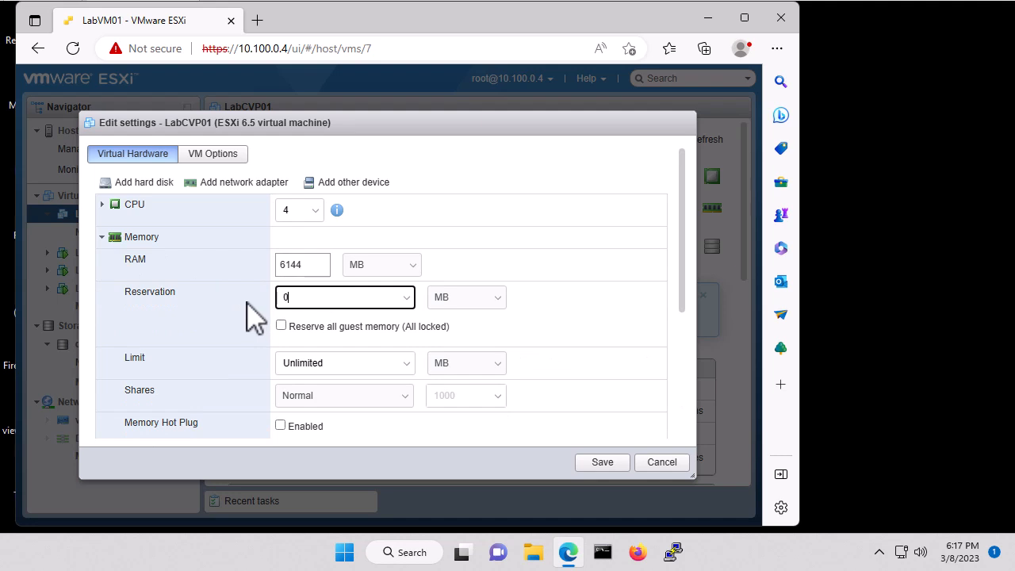
pyautogui.click(104, 238)
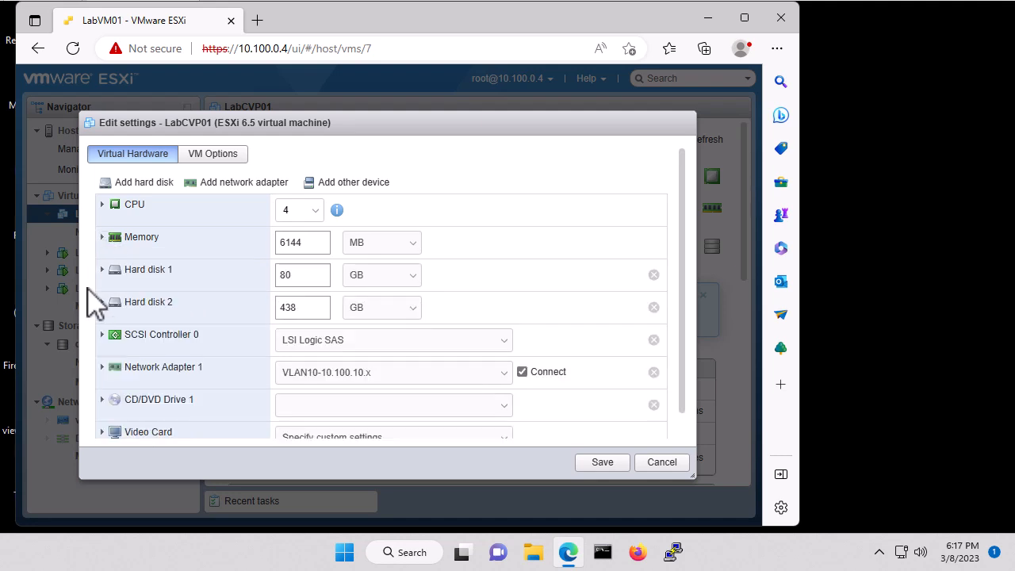
# - Check the 80 GB and 438 GB thin disks, then list the CD/DVD drive media options
pyautogui.click(102, 270)
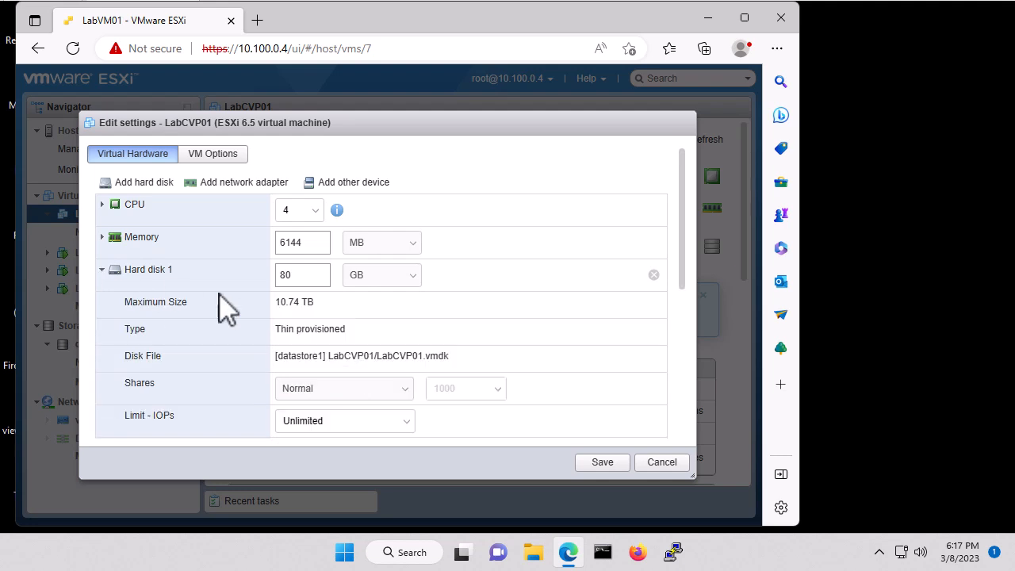
pyautogui.click(102, 270)
pyautogui.click(102, 304)
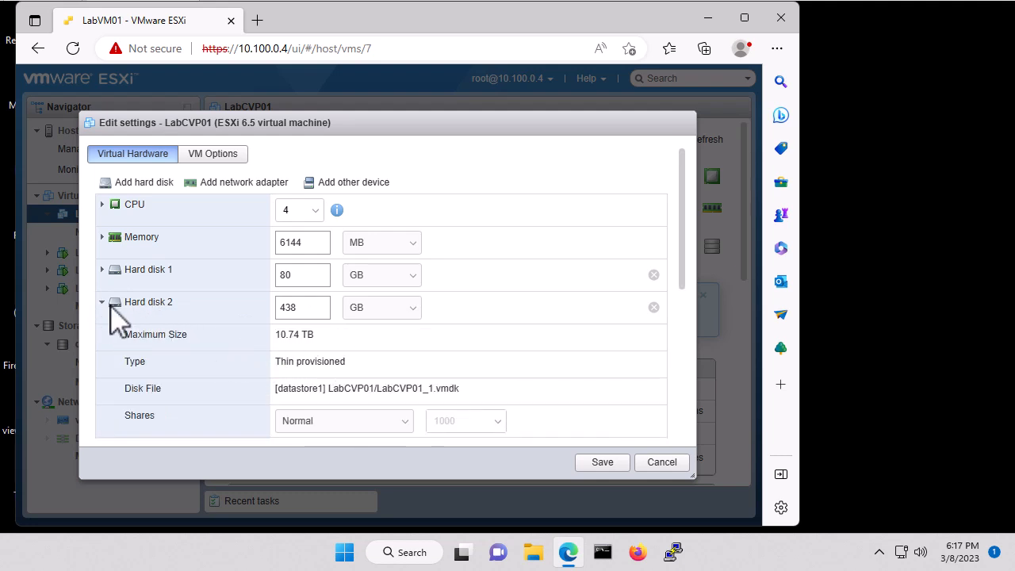
pyautogui.click(103, 303)
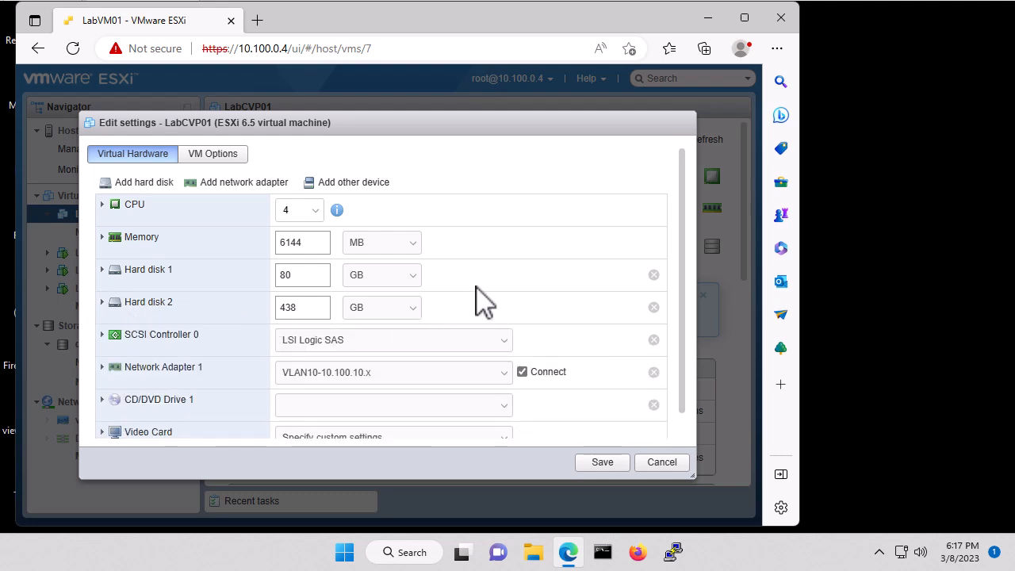
pyautogui.scroll(-1, 483, 301)
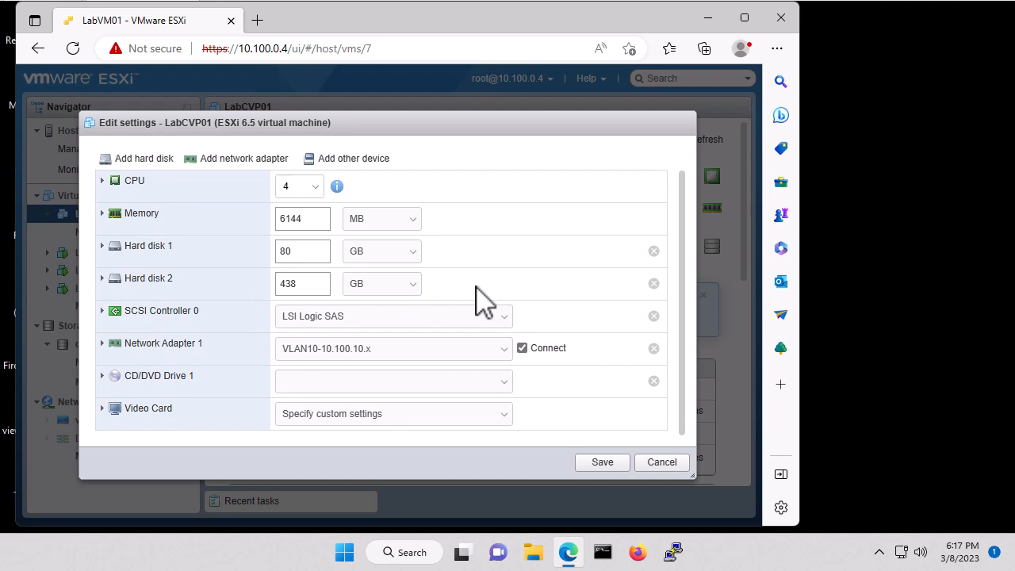
pyautogui.click(347, 382)
# - Mount isos/Windows/Windows-Server-2019.iso on the CD/DVD drive, set it to connect, and save
pyautogui.click(337, 427)
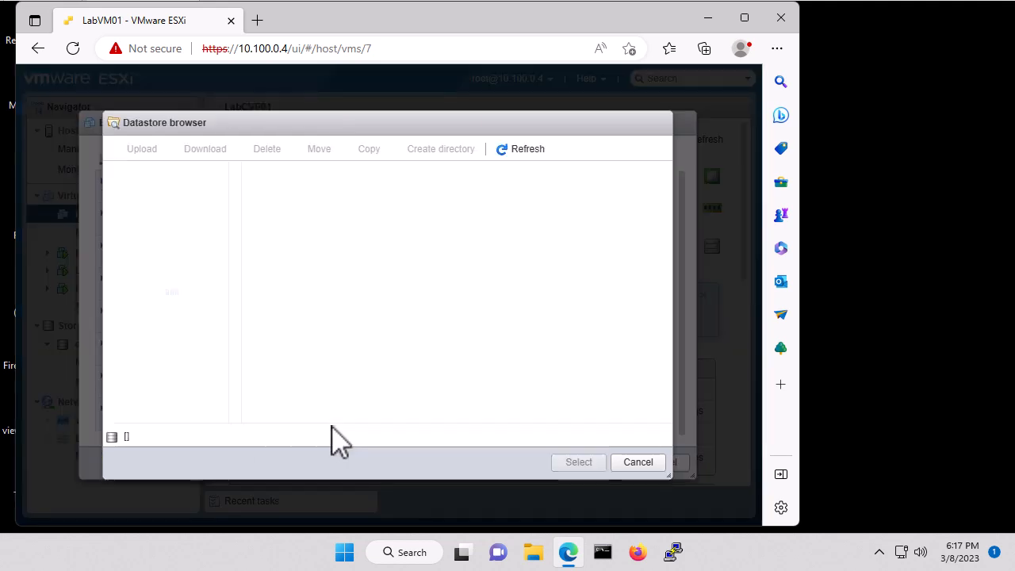
pyautogui.click(266, 190)
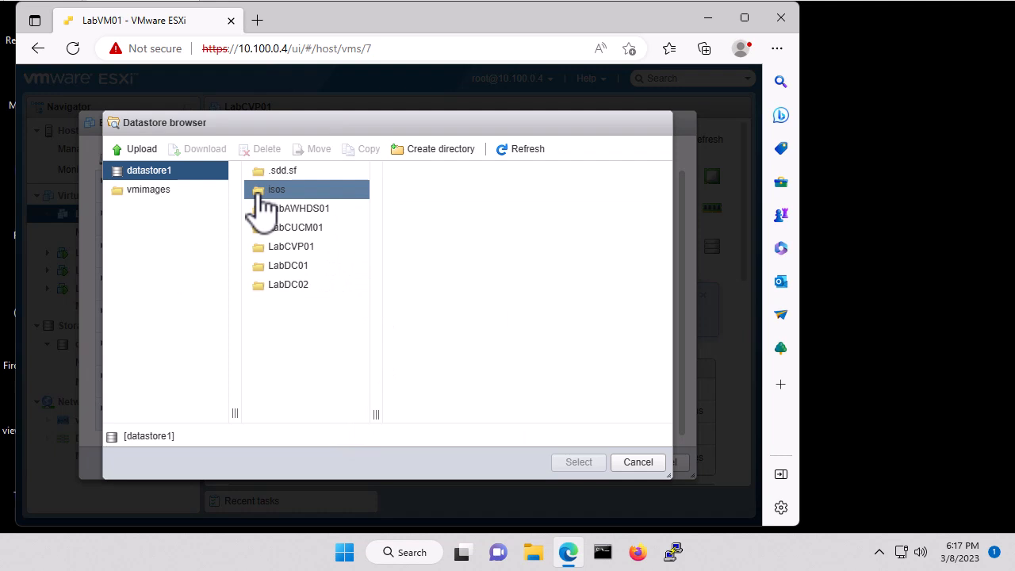
pyautogui.click(427, 229)
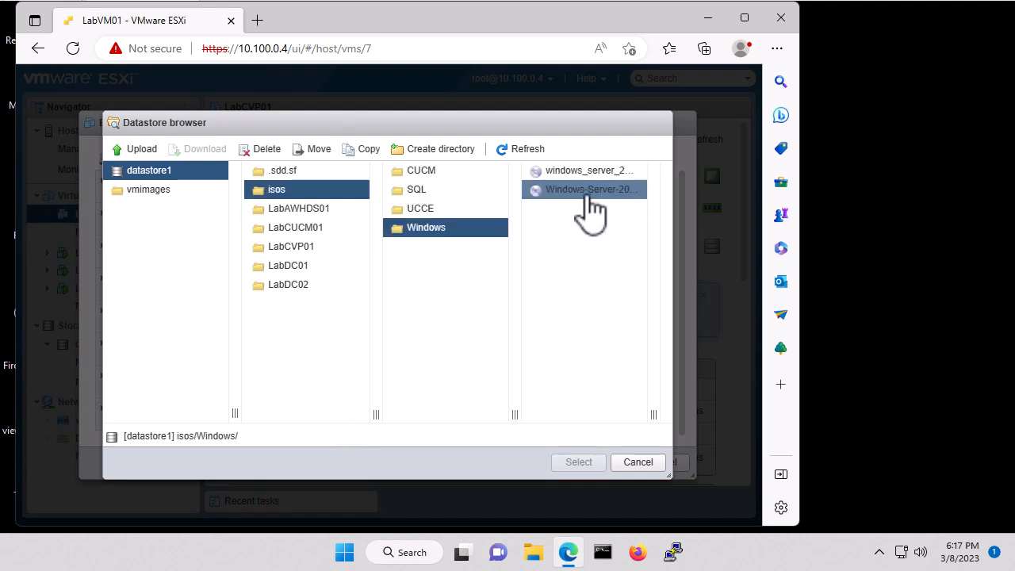
pyautogui.click(587, 194)
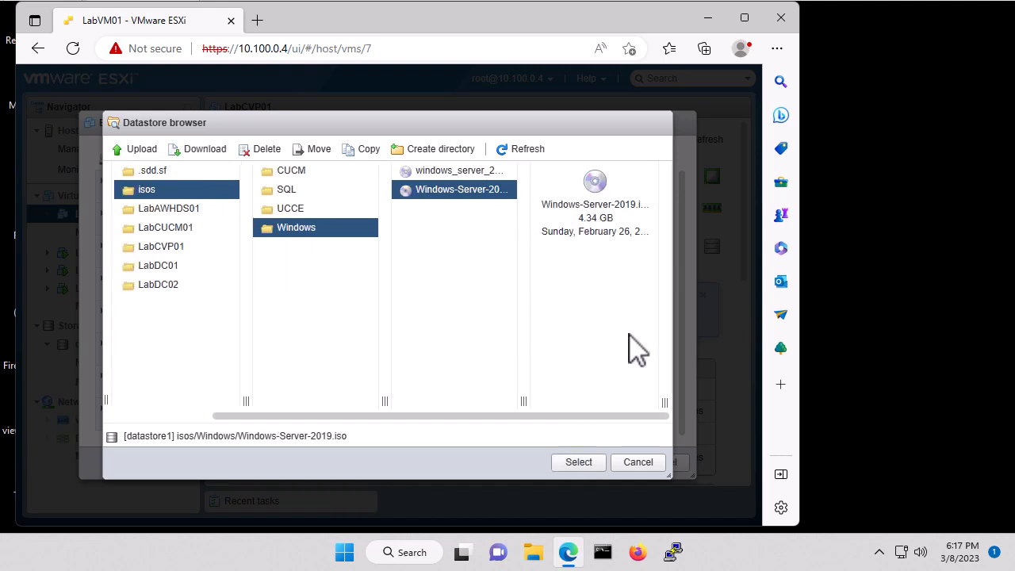
pyautogui.click(583, 463)
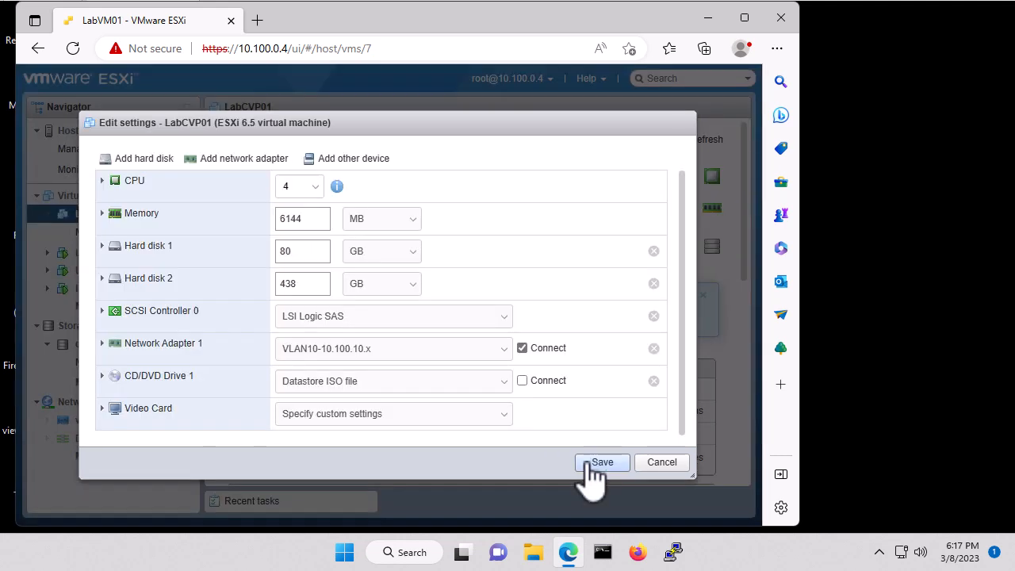
pyautogui.click(523, 382)
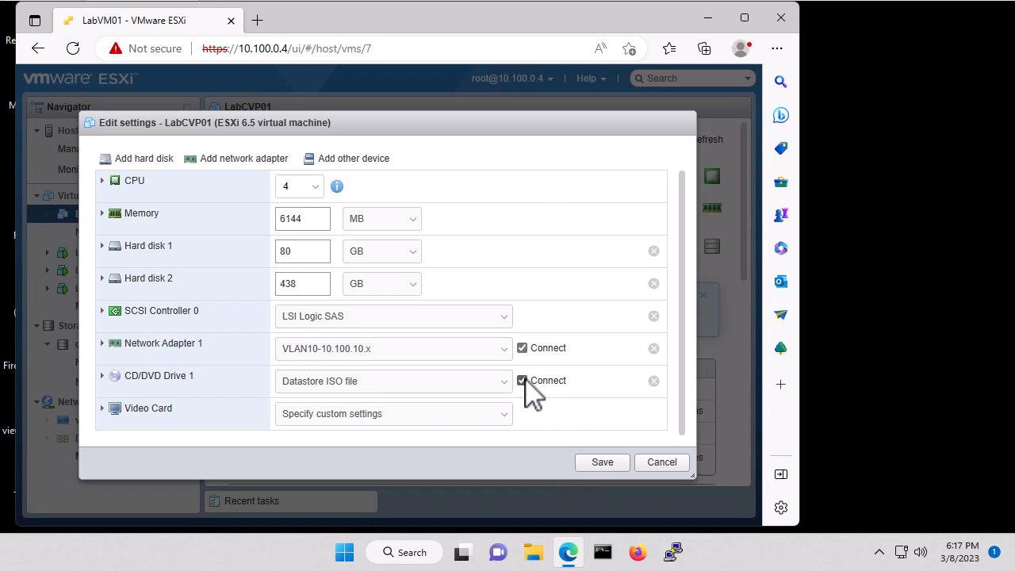
pyautogui.click(603, 462)
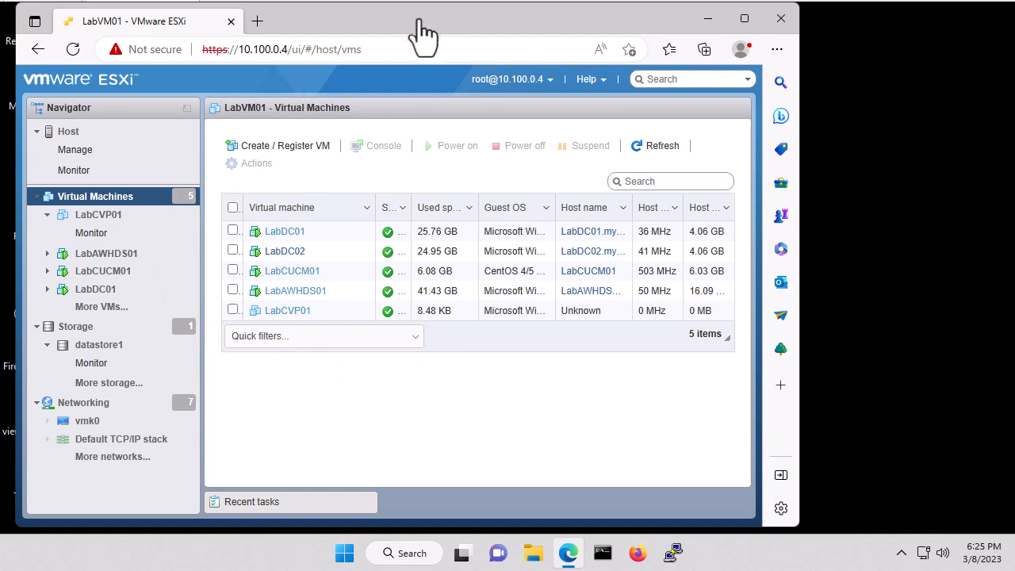
# - Open LabCVP01's summary page from the Virtual Machines list
pyautogui.click(287, 311)
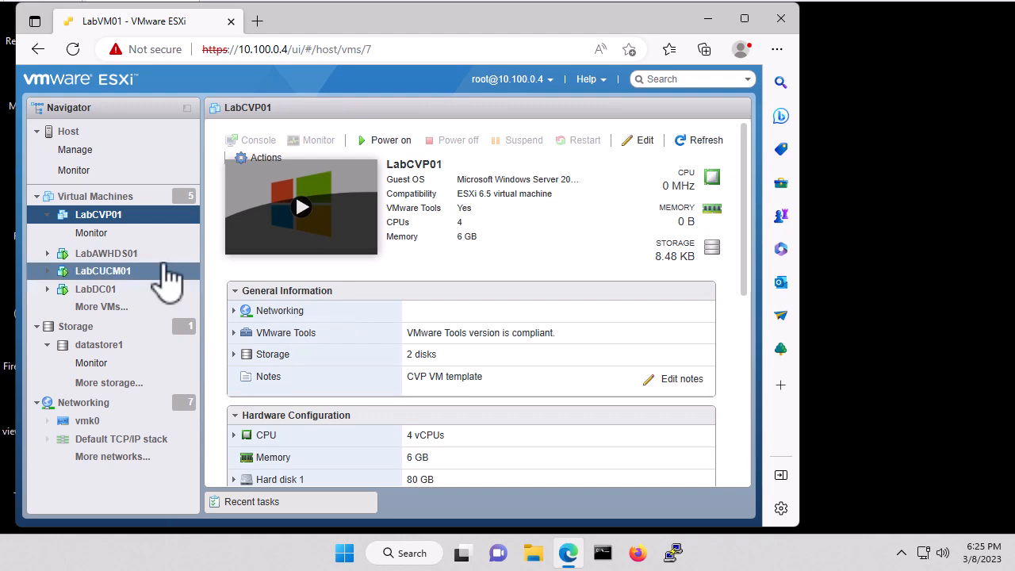
# - Take a LabCVP01 snapshot named 'Snapshot before CVP Install'
pyautogui.rightClick(135, 227)
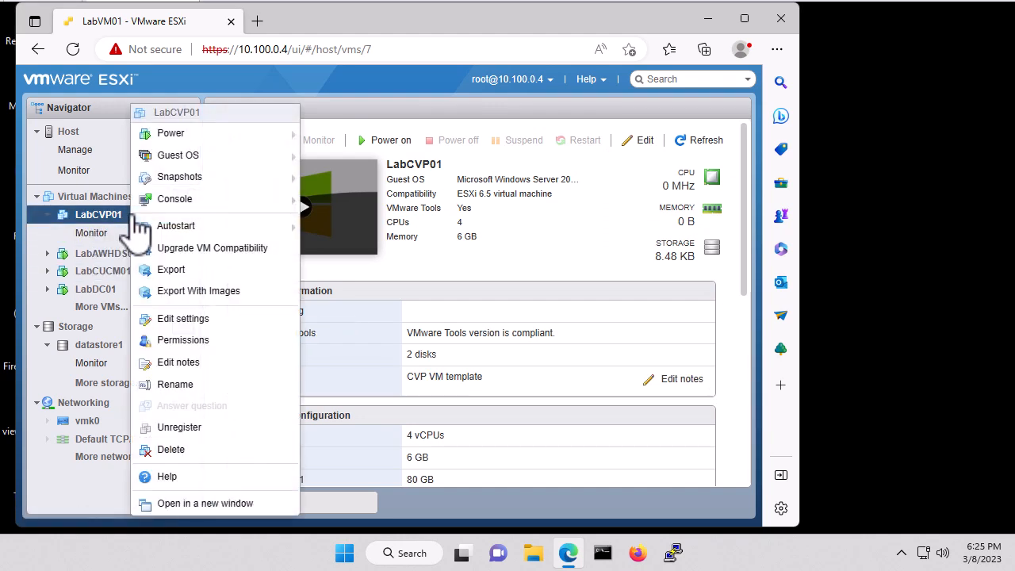
pyautogui.moveTo(246, 181)
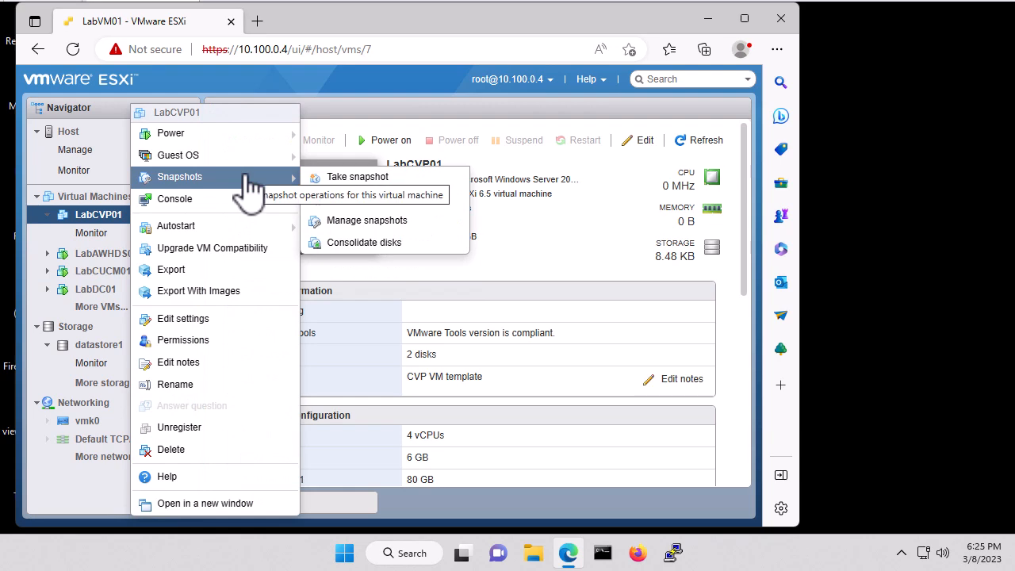
pyautogui.click(358, 178)
pyautogui.click(395, 216)
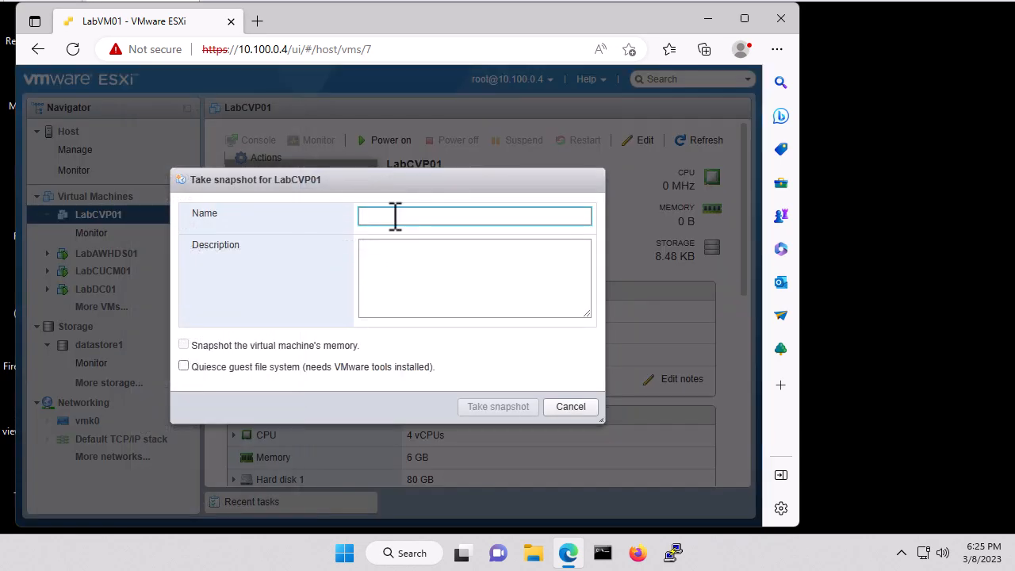
pyautogui.write('Snapshot before CVP')
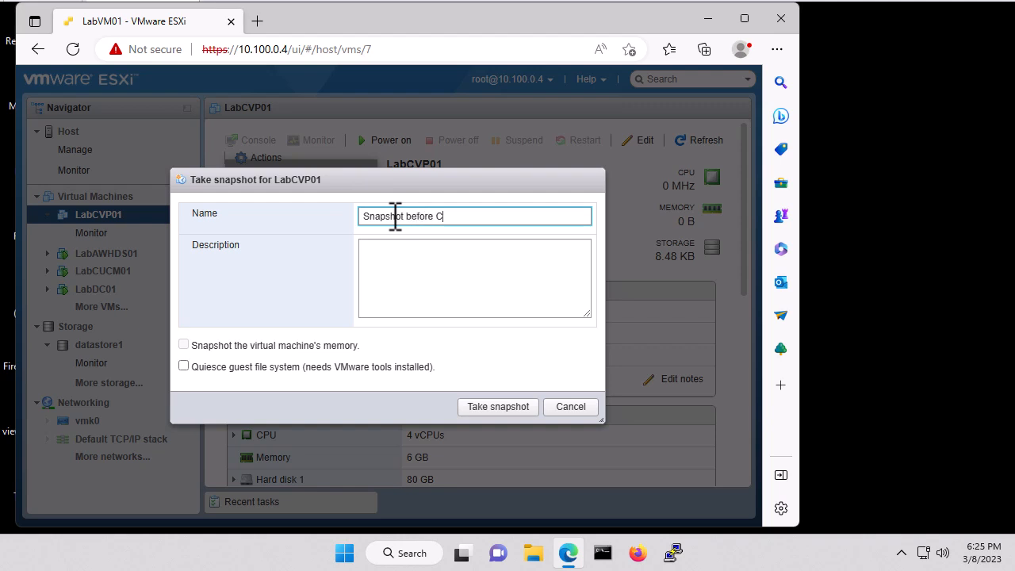
pyautogui.write(' Install')
pyautogui.click(496, 407)
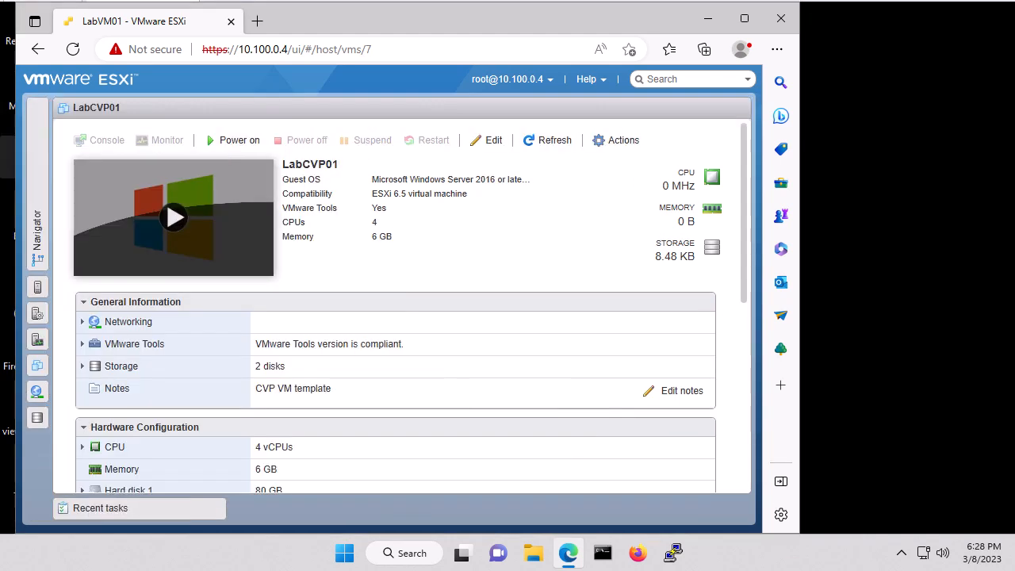
# - Browse to the isos folder of datastore1 in the datastore browser
pyautogui.click(39, 168)
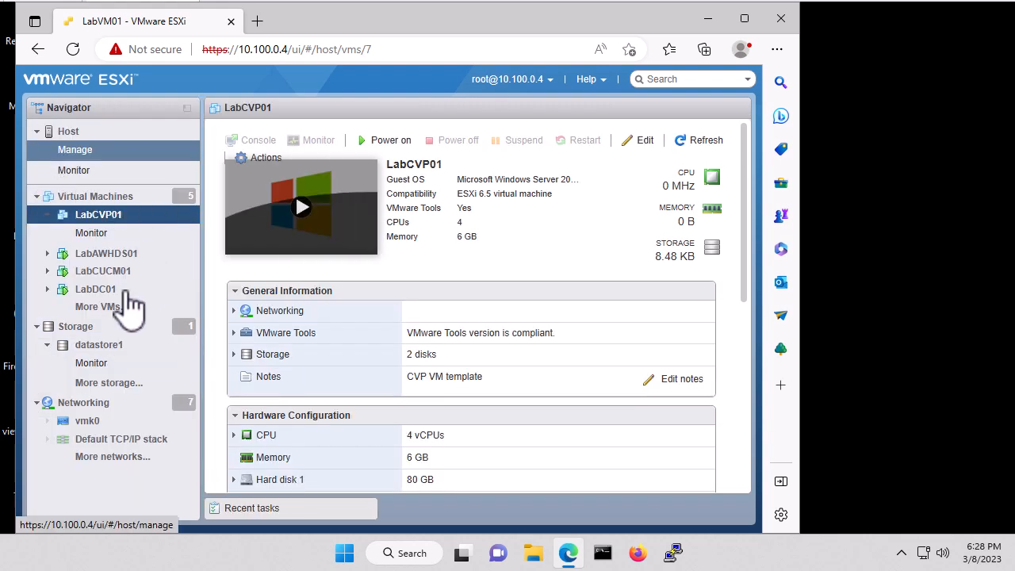
pyautogui.click(78, 328)
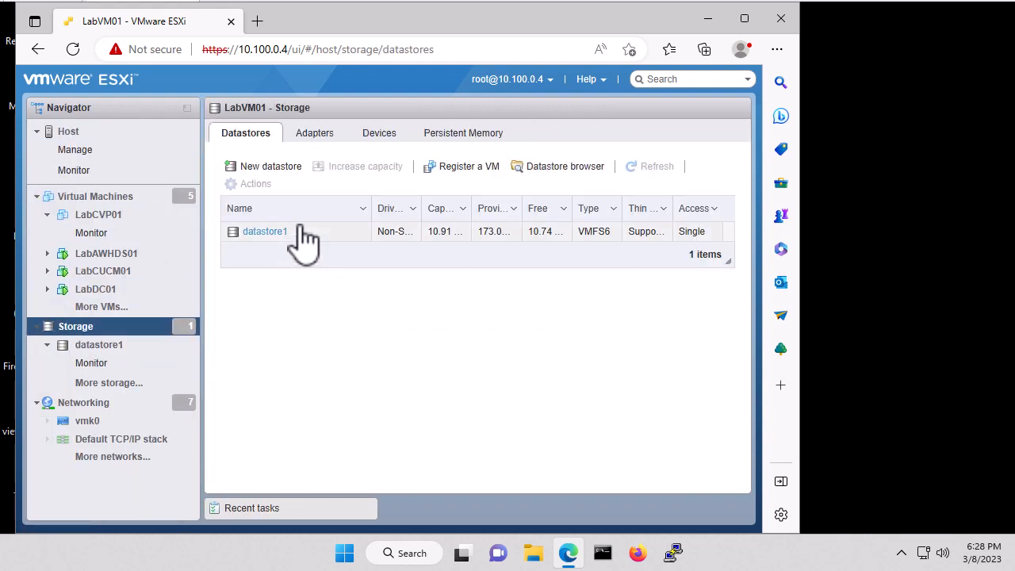
pyautogui.click(265, 252)
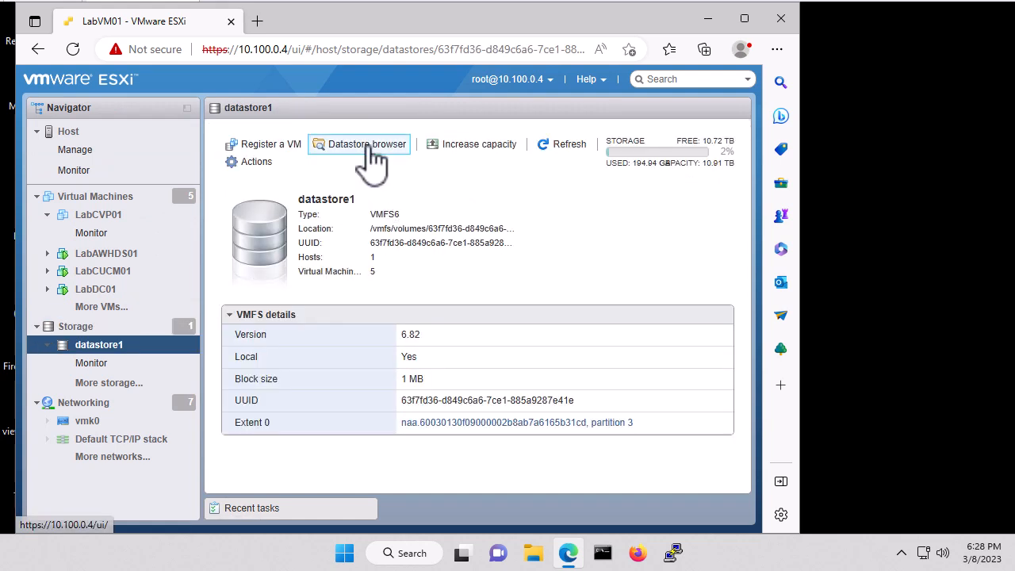
pyautogui.click(365, 147)
pyautogui.click(204, 194)
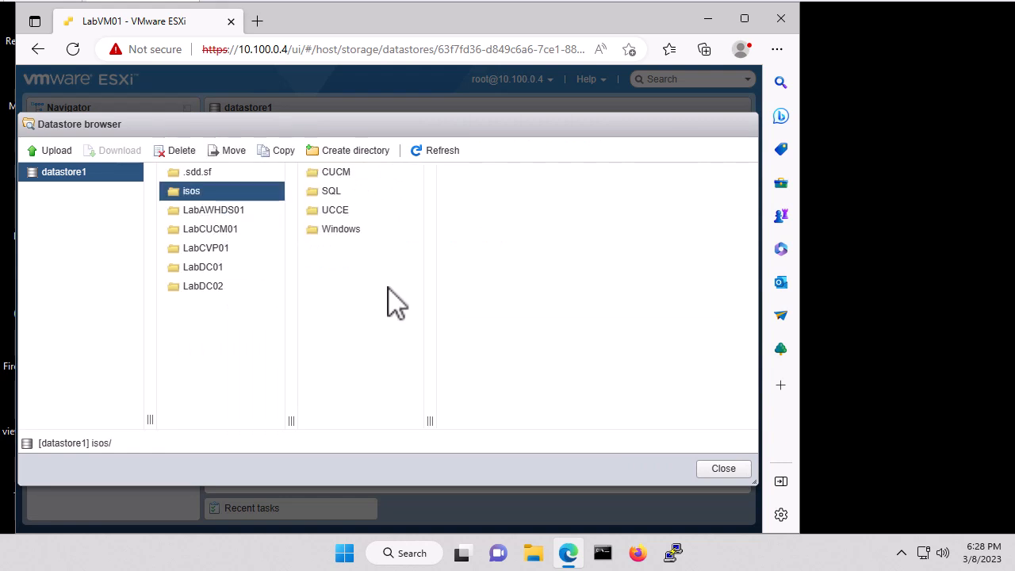
# - Create a CVP folder under isos and start an upload into it
pyautogui.click(353, 151)
pyautogui.click(371, 268)
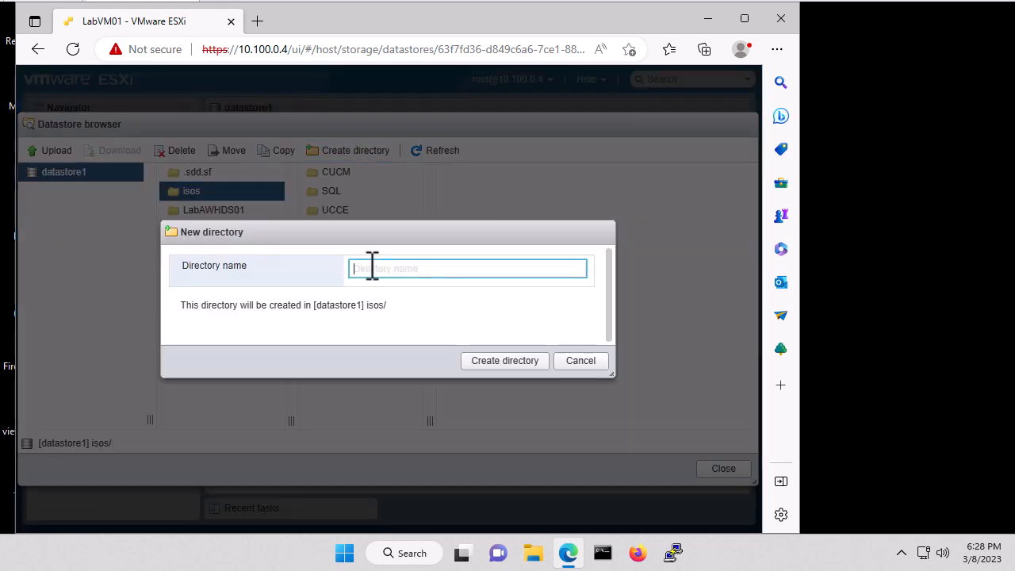
pyautogui.write('CVP')
pyautogui.click(508, 362)
pyautogui.click(346, 192)
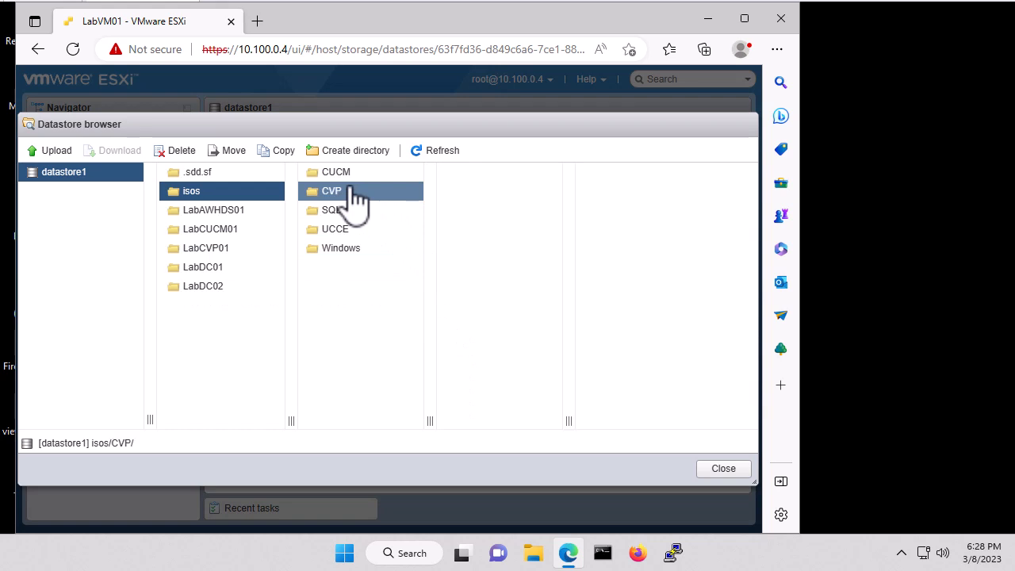
pyautogui.click(53, 150)
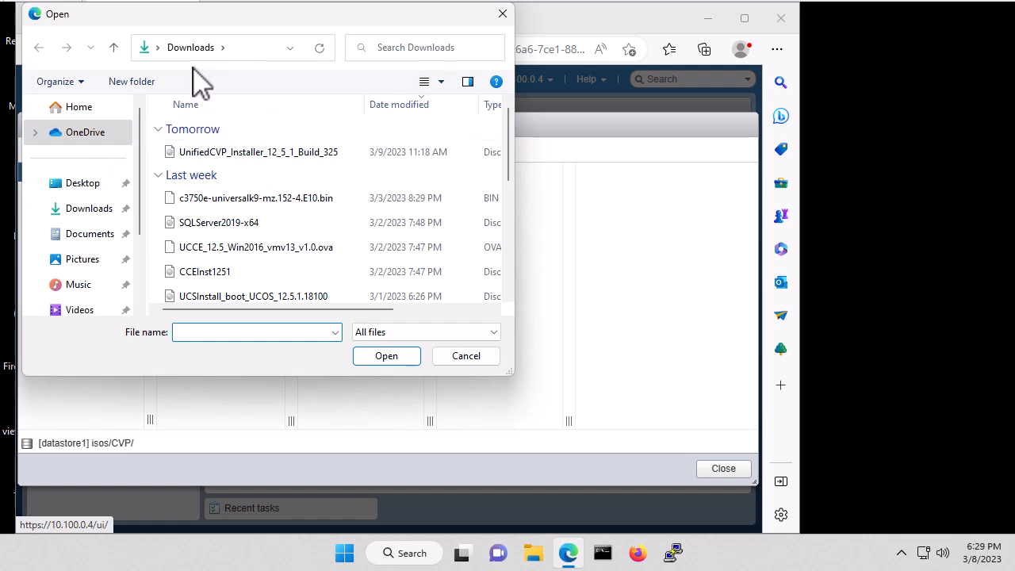
# - Upload UnifiedCVP_Installer_12_5_1_Build_325 into isos/CVP, then close the datastore browser
pyautogui.click(257, 159)
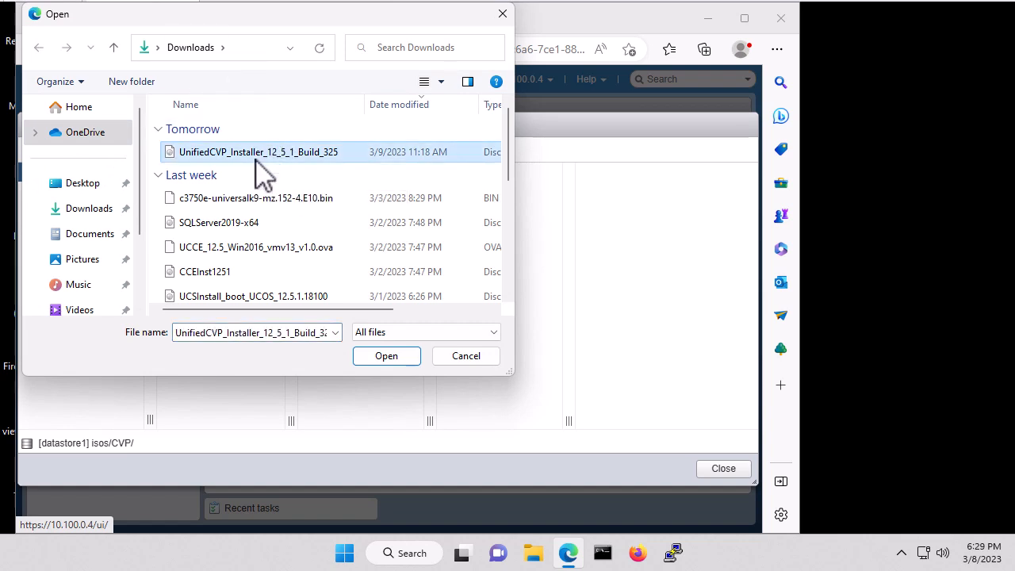
pyautogui.click(384, 358)
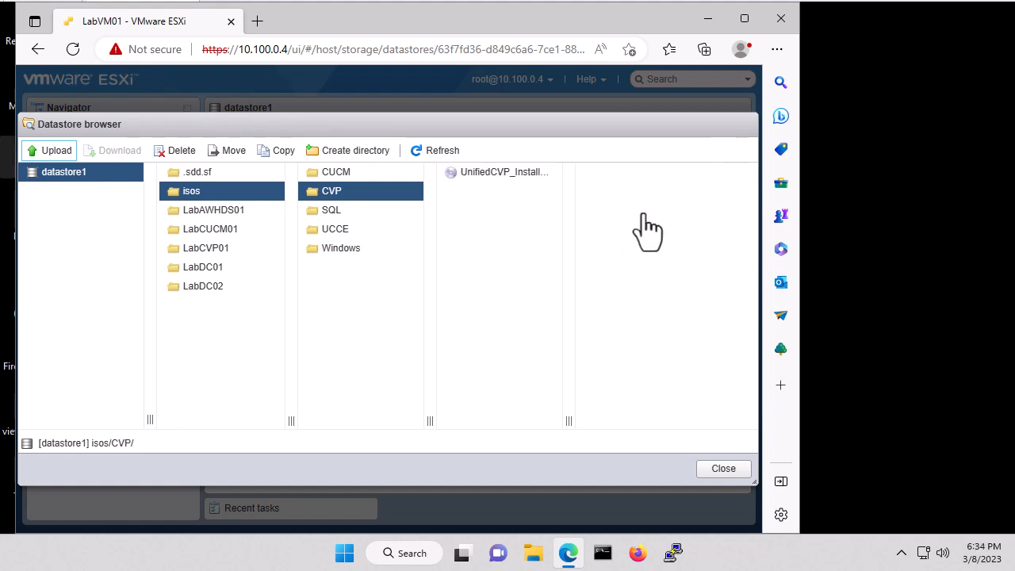
pyautogui.click(733, 468)
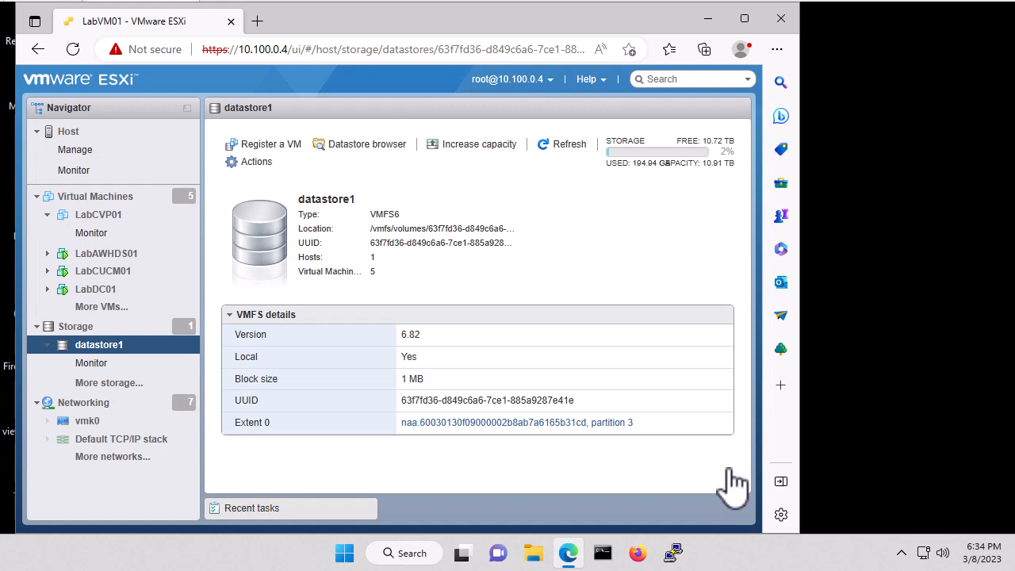
# - Power on LabCVP01 and launch a remote console for it
pyautogui.click(115, 215)
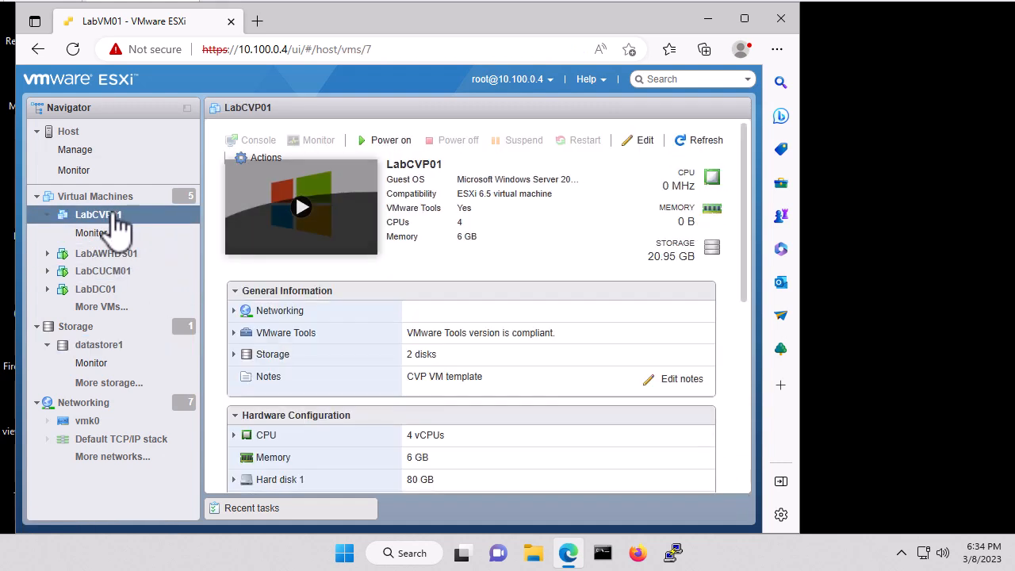
pyautogui.click(389, 145)
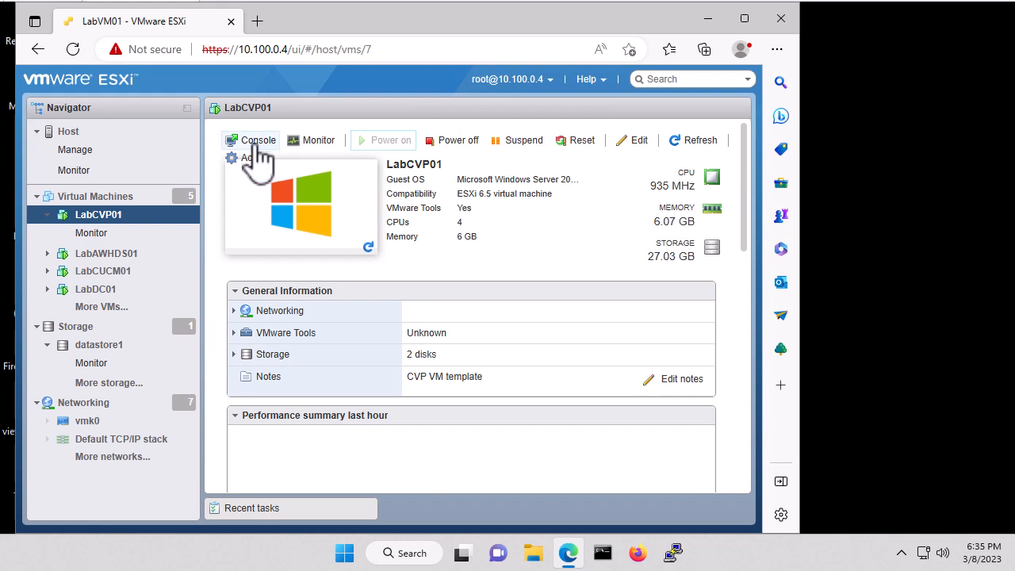
pyautogui.click(258, 147)
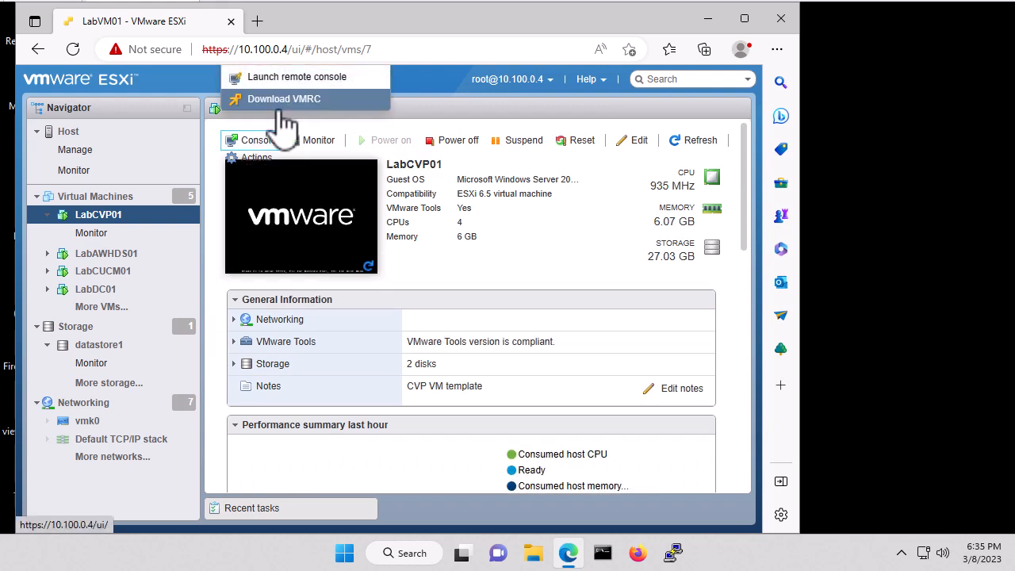
pyautogui.click(293, 77)
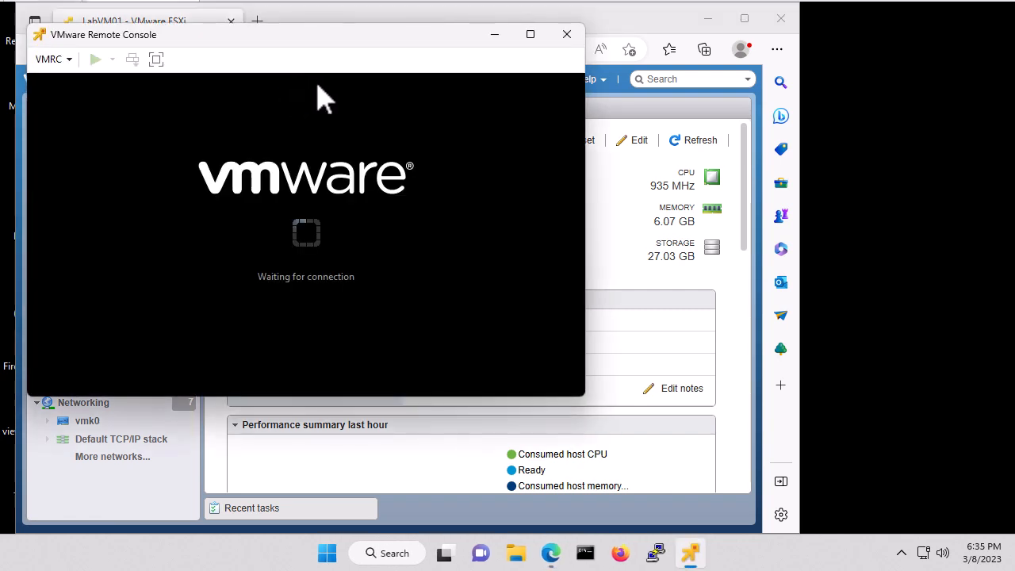
# - Maximize the LabCVP01 remote console and choose Remind Me Later on the software update prompt
pyautogui.click(529, 35)
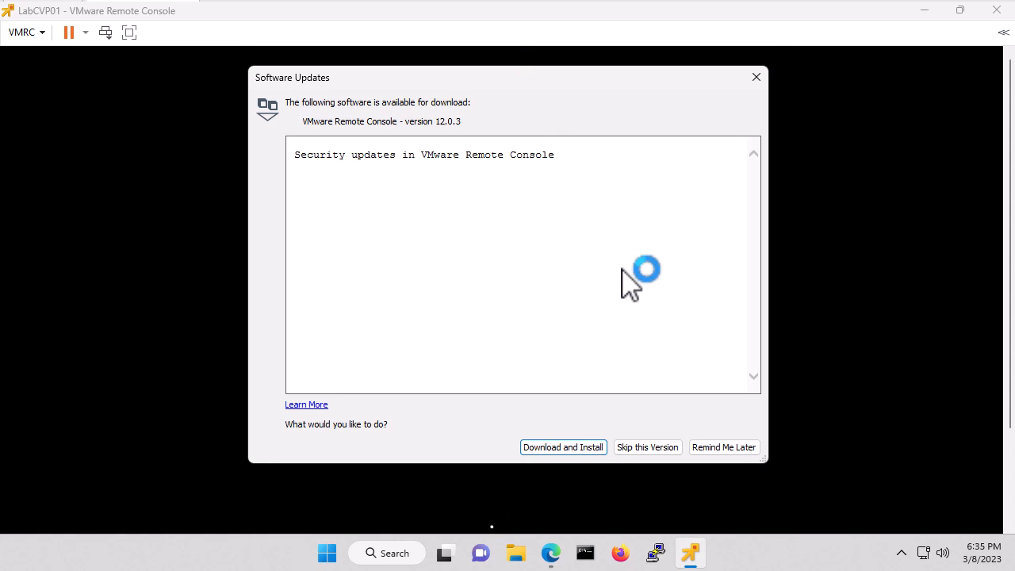
pyautogui.click(721, 449)
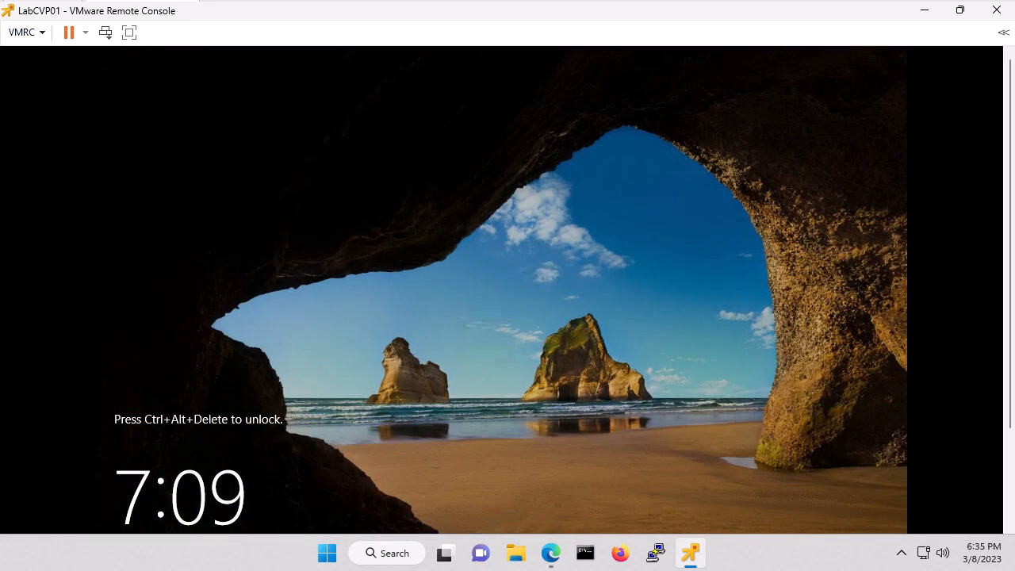
# - Send Ctrl+Alt+Del to LabCVP01 and sign in as Administrator with the account password
pyautogui.click(22, 33)
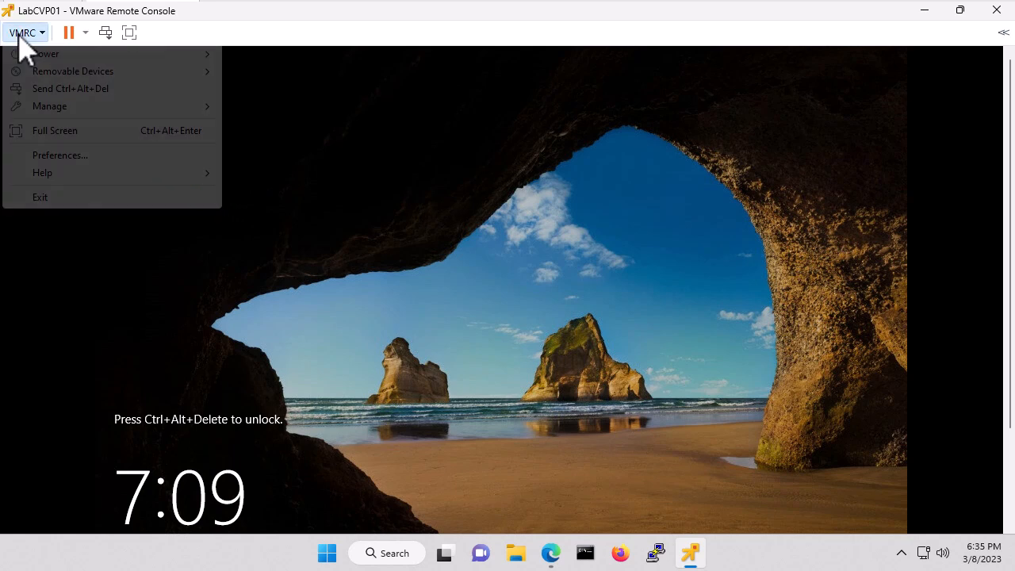
pyautogui.click(85, 89)
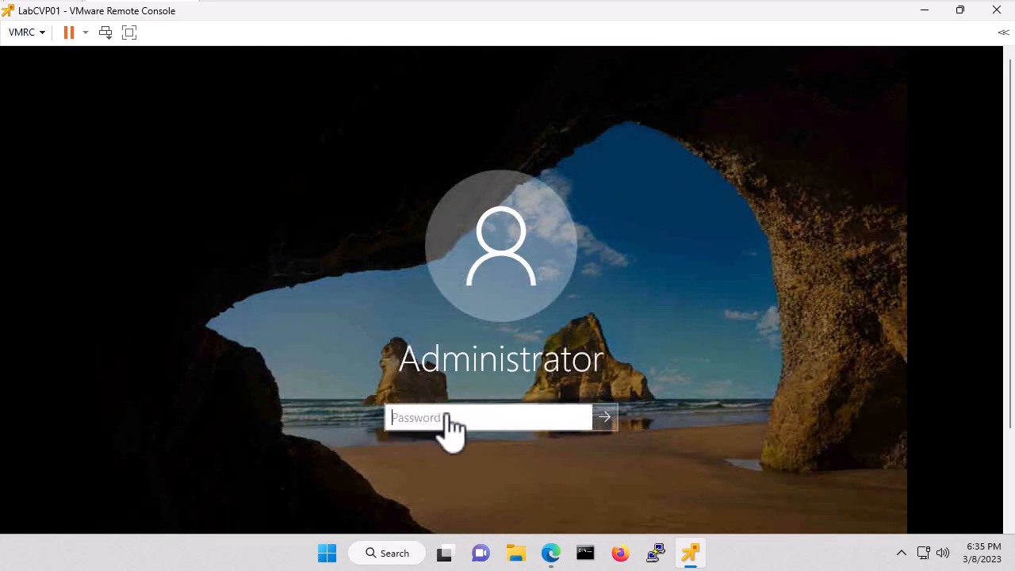
pyautogui.click(433, 426)
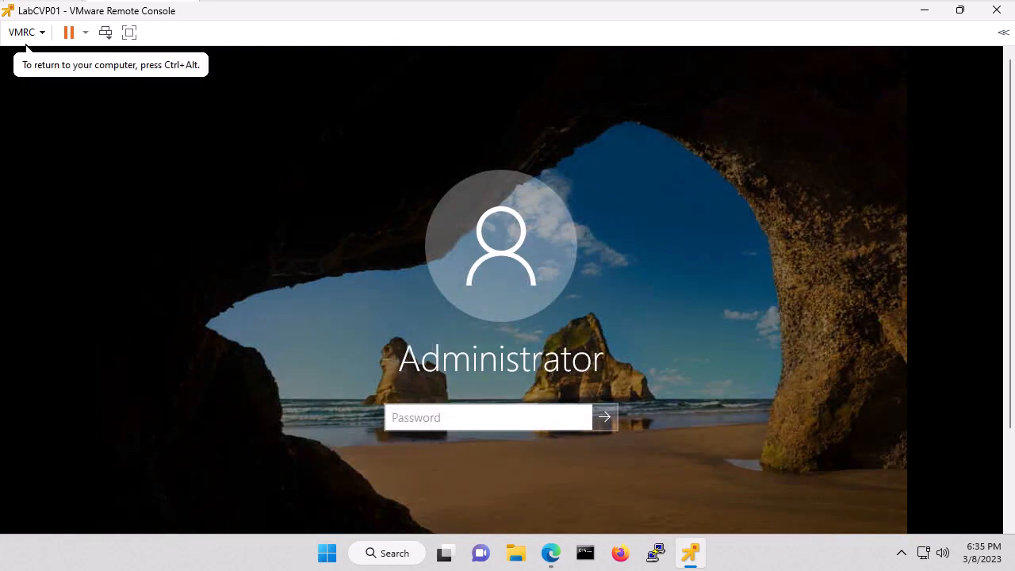
pyautogui.write('*********')
pyautogui.press('Return')
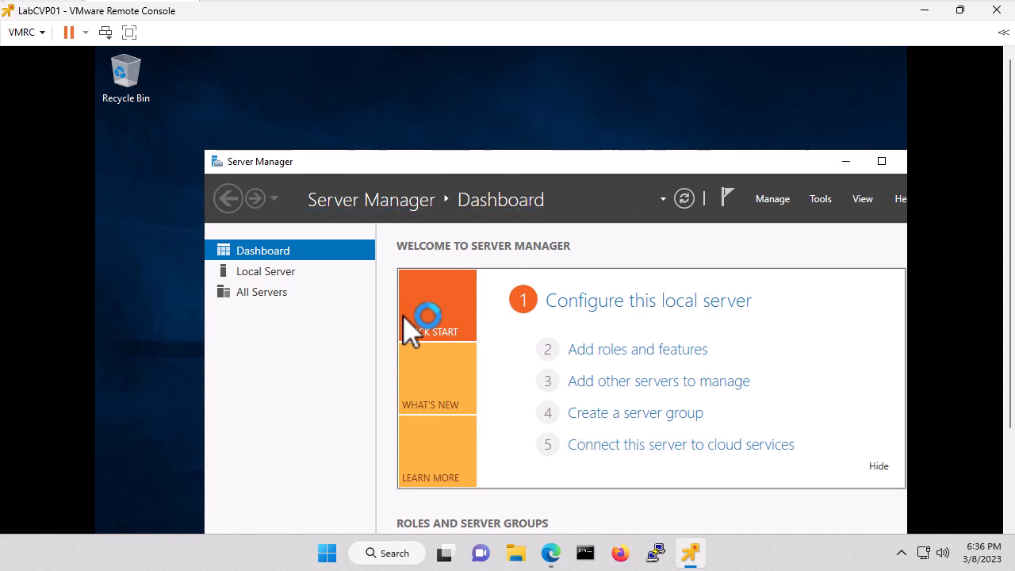
# - Close Server Manager and launch Computer Management by searching for 'computer'
pyautogui.moveTo(534, 169); pyautogui.dragTo(428, 119)
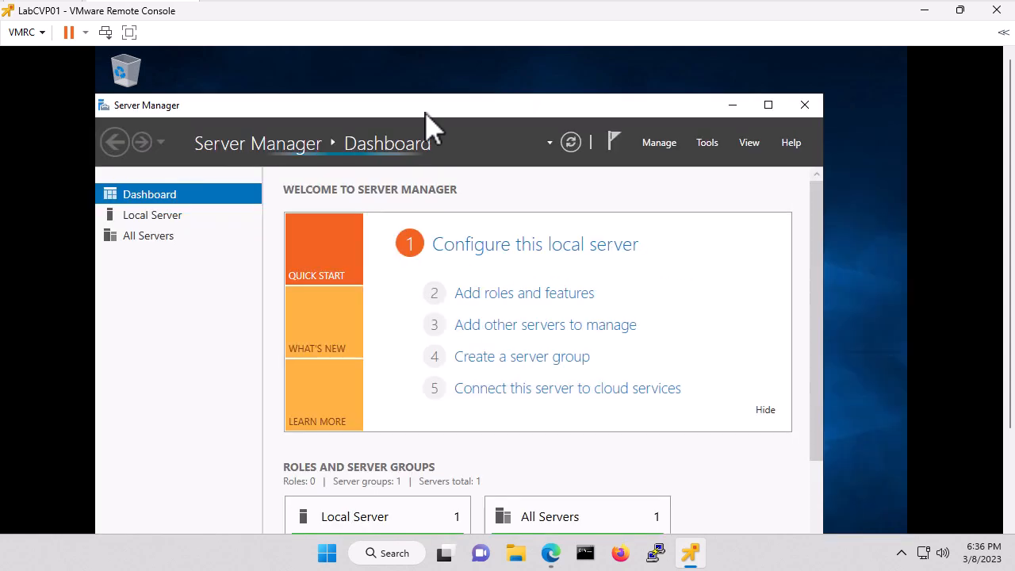
pyautogui.click(807, 106)
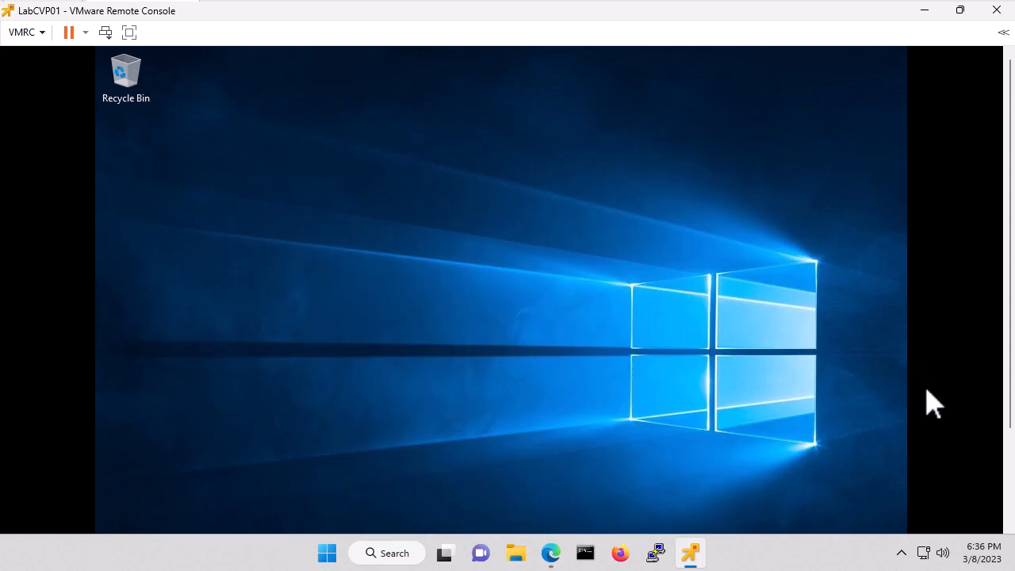
pyautogui.click(1012, 470)
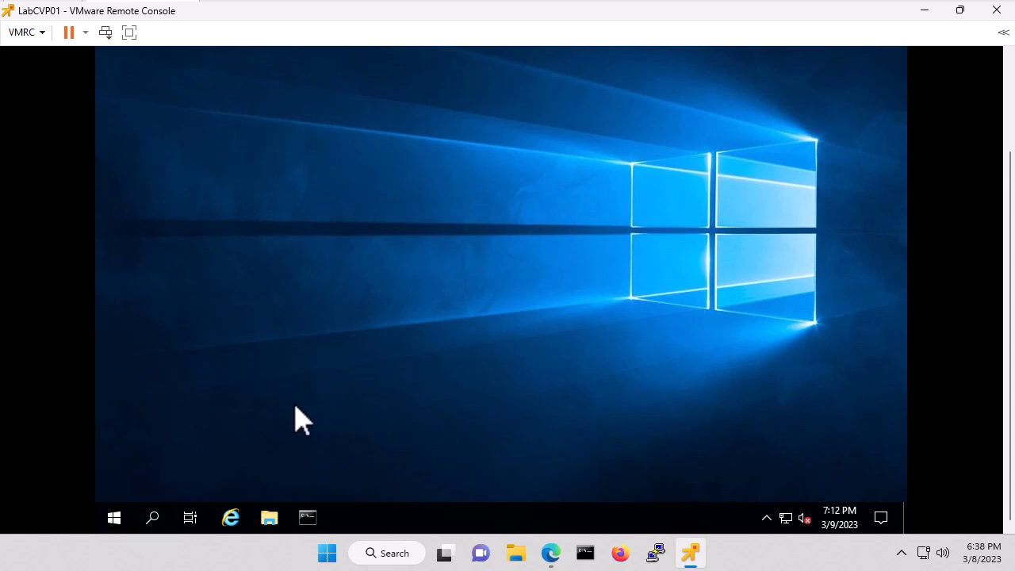
pyautogui.click(155, 519)
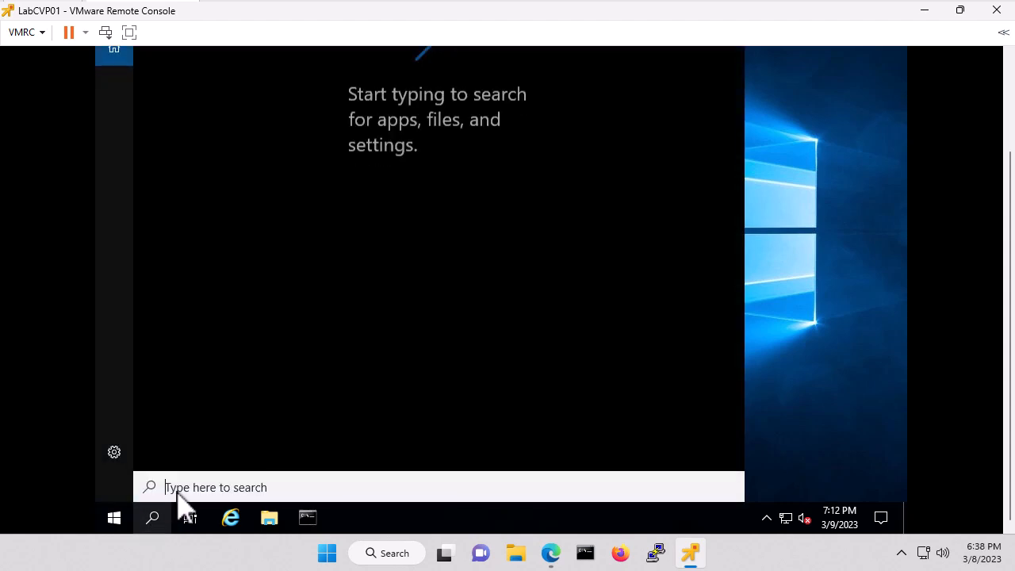
pyautogui.write('computer')
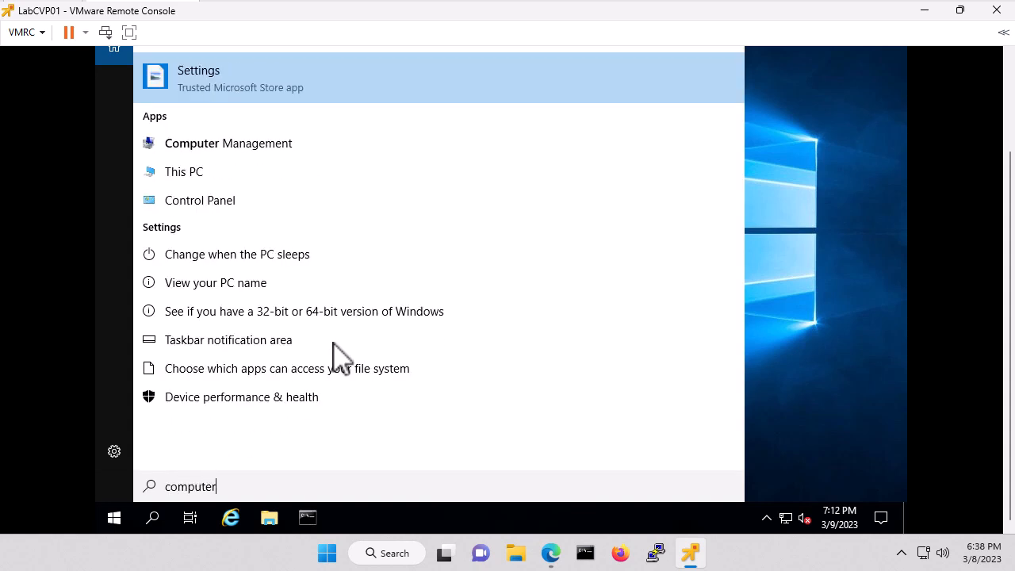
pyautogui.click(230, 144)
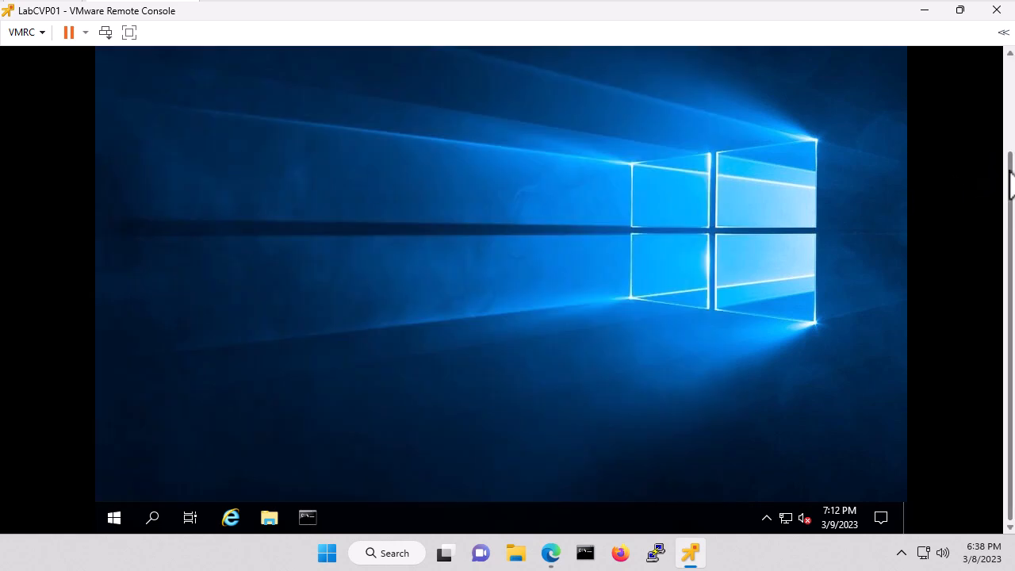
# - Open Disk Management and scroll down to the 438.00 GB offline Disk 1
pyautogui.scroll(3, 1012, 181)
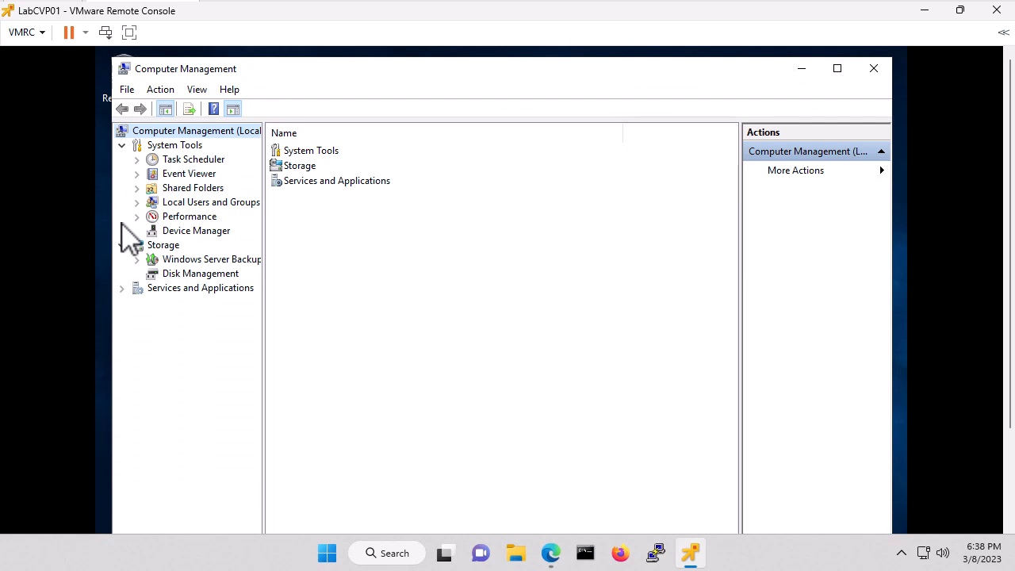
pyautogui.click(207, 278)
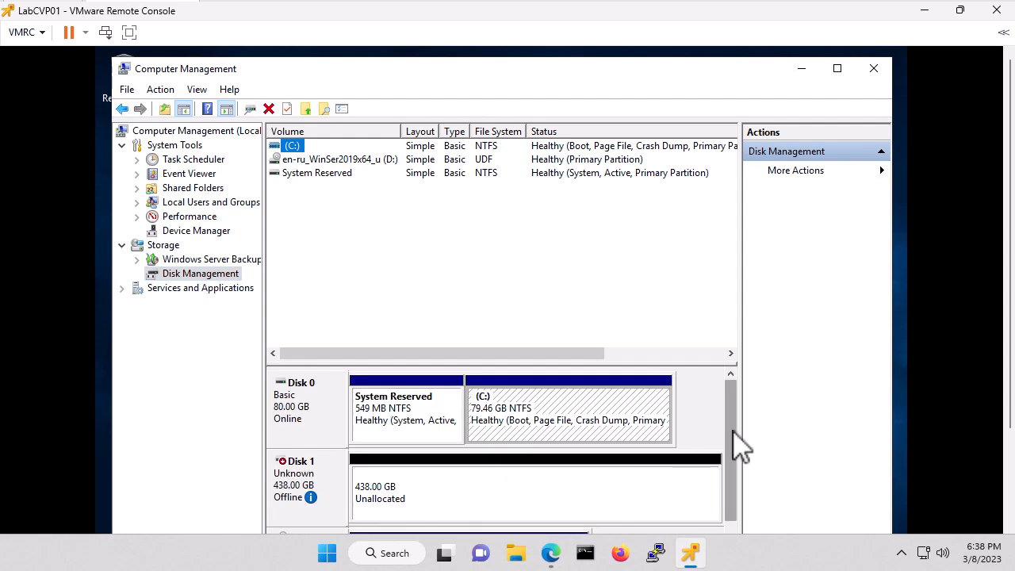
pyautogui.moveTo(740, 447); pyautogui.dragTo(740, 480)
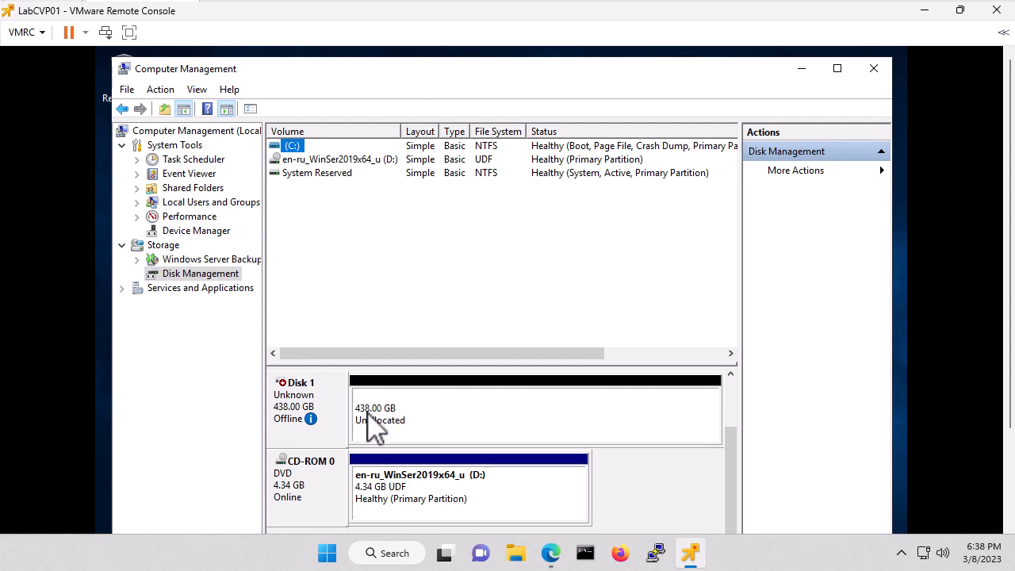
# - Bring Disk 1 online and initialize it with the MBR partition style
pyautogui.click(474, 421)
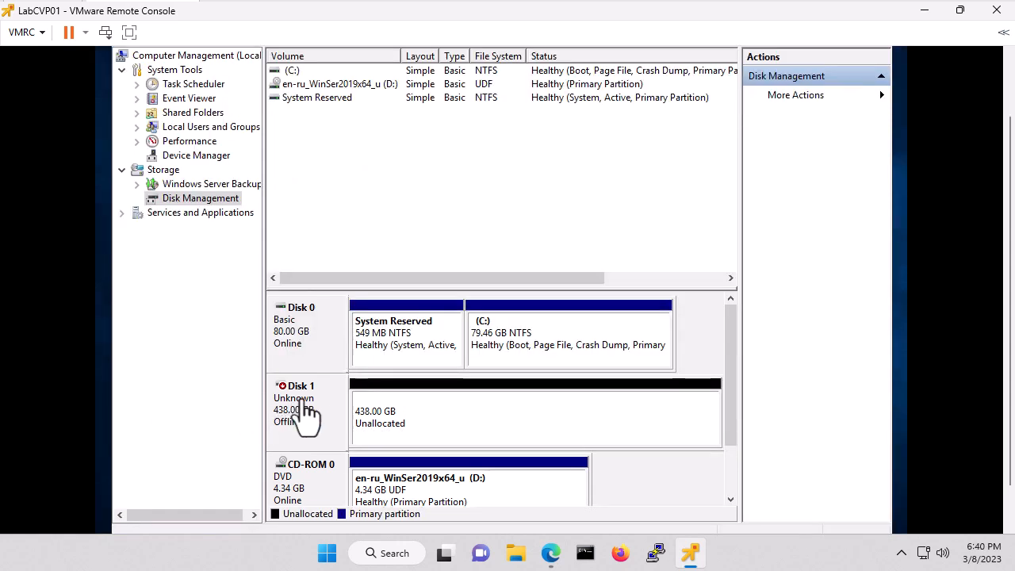
pyautogui.rightClick(297, 414)
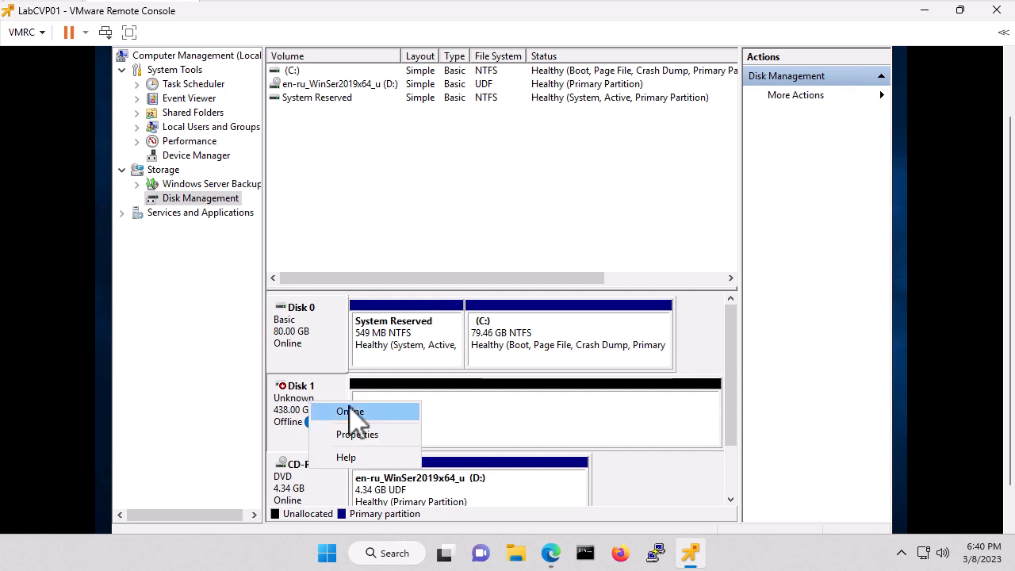
pyautogui.click(361, 411)
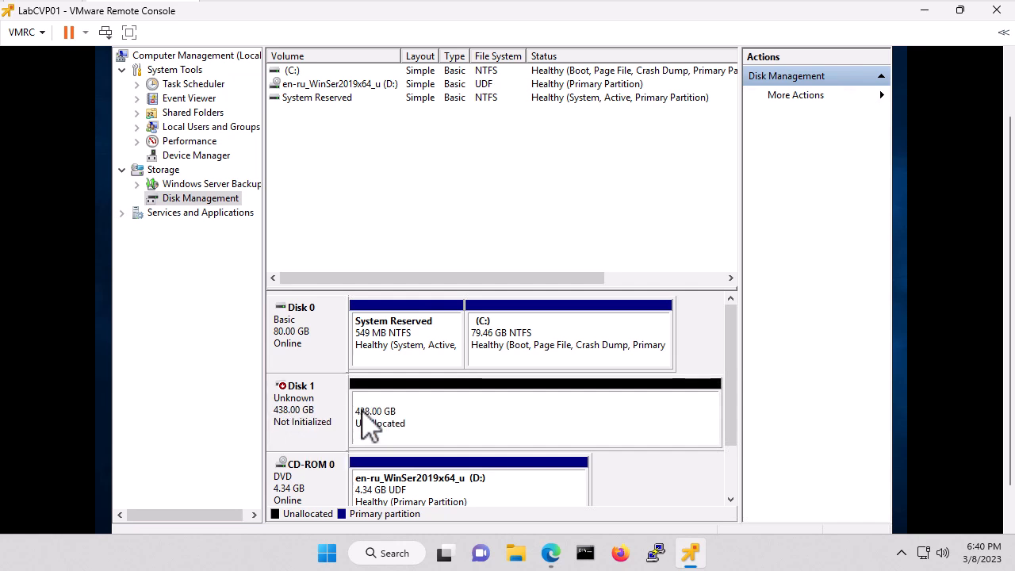
pyautogui.rightClick(319, 405)
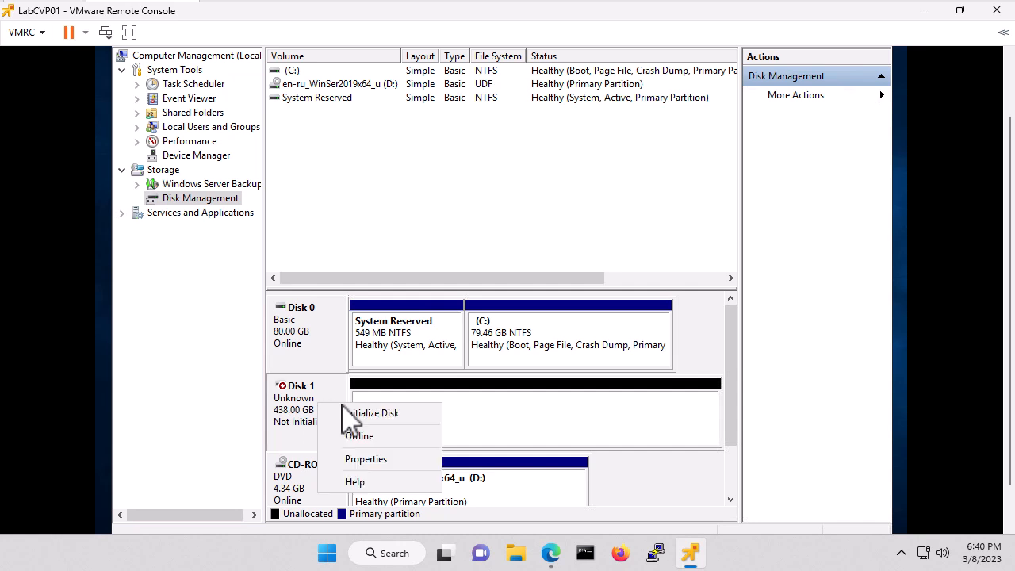
pyautogui.click(381, 414)
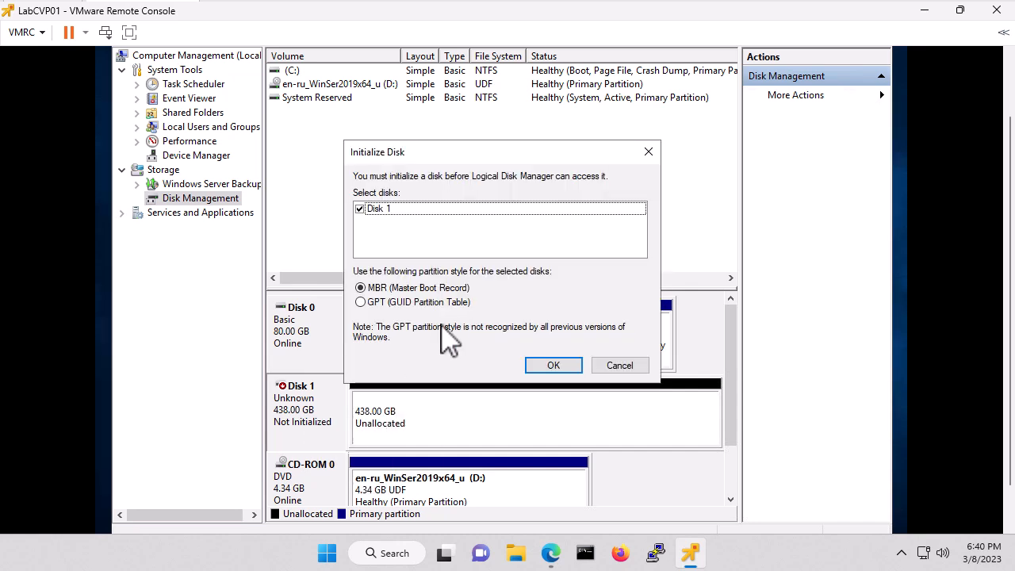
pyautogui.click(554, 366)
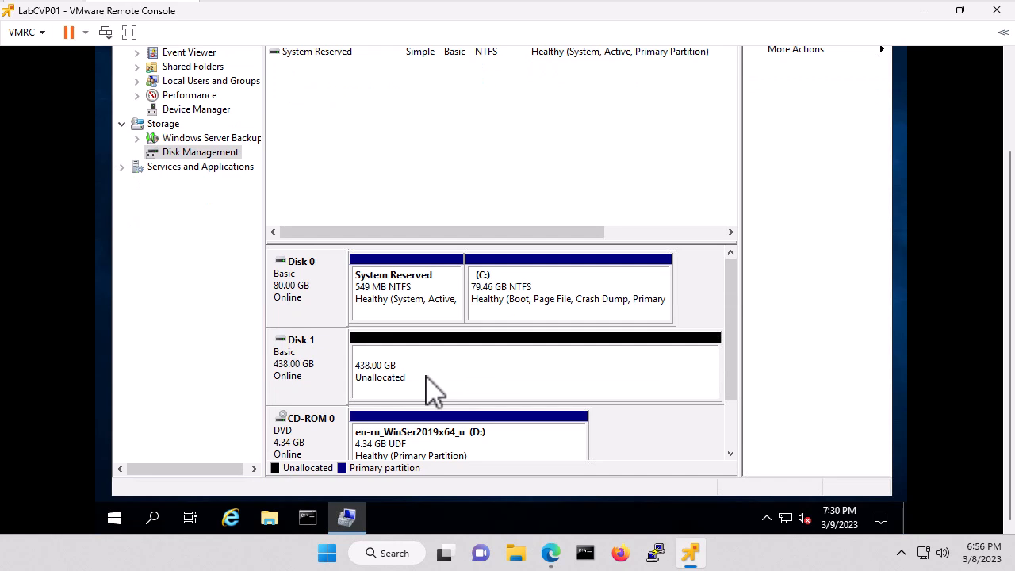
# - Start a new simple volume on Disk 1 using the full 448509 MB and drive letter E
pyautogui.click(446, 378)
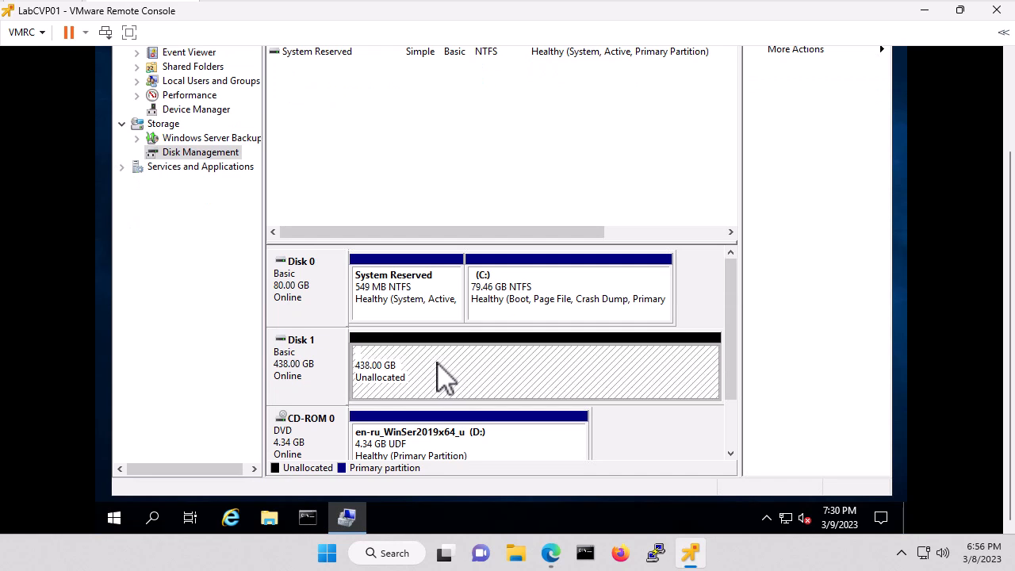
pyautogui.rightClick(437, 364)
pyautogui.click(508, 369)
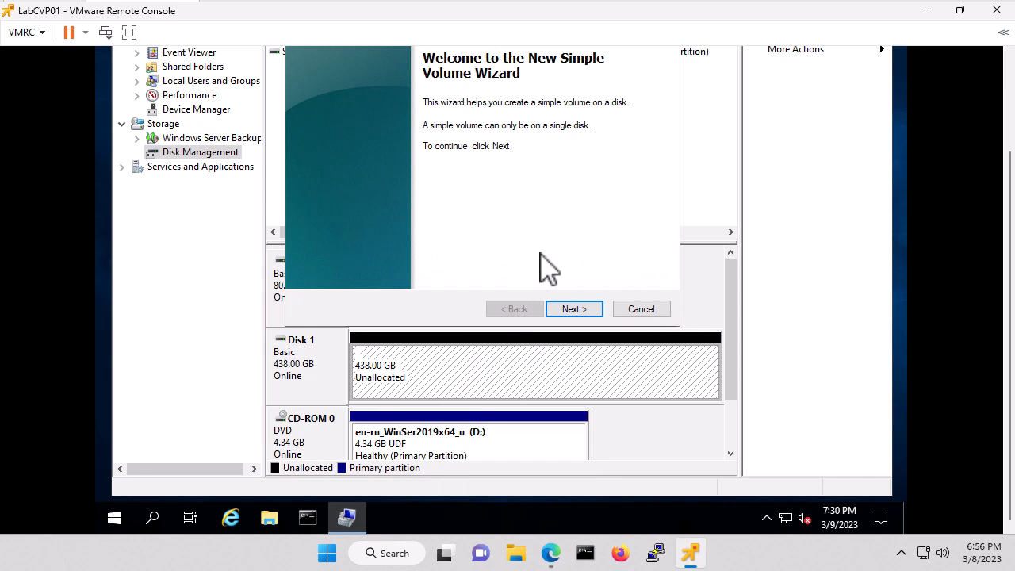
pyautogui.scroll(1, 1012, 170)
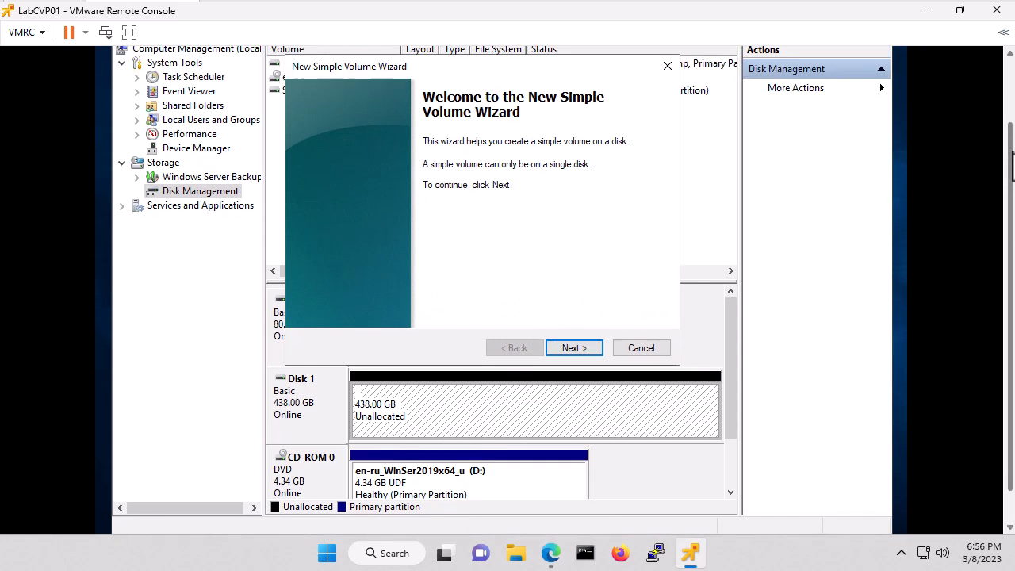
pyautogui.click(573, 349)
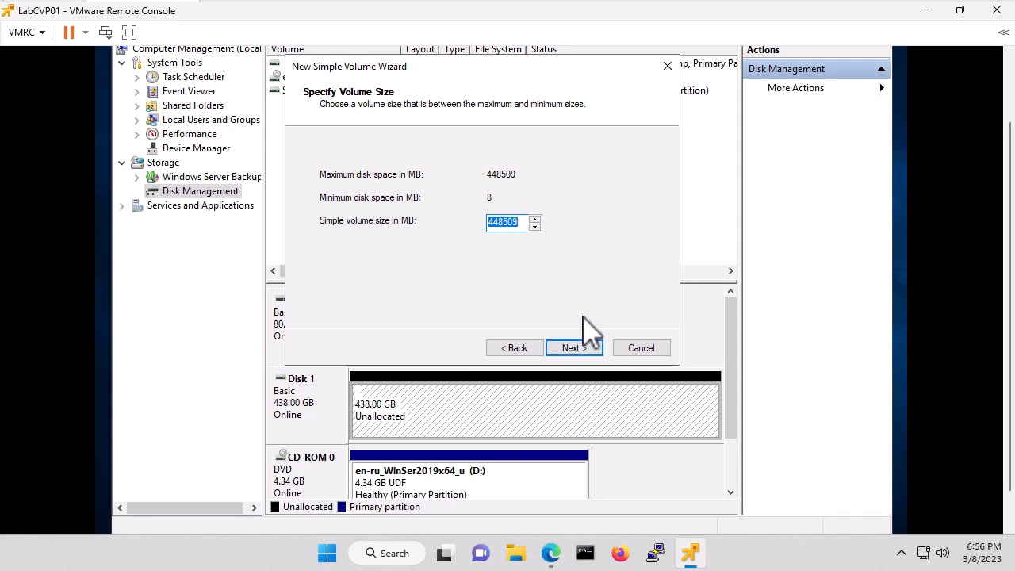
pyautogui.click(576, 349)
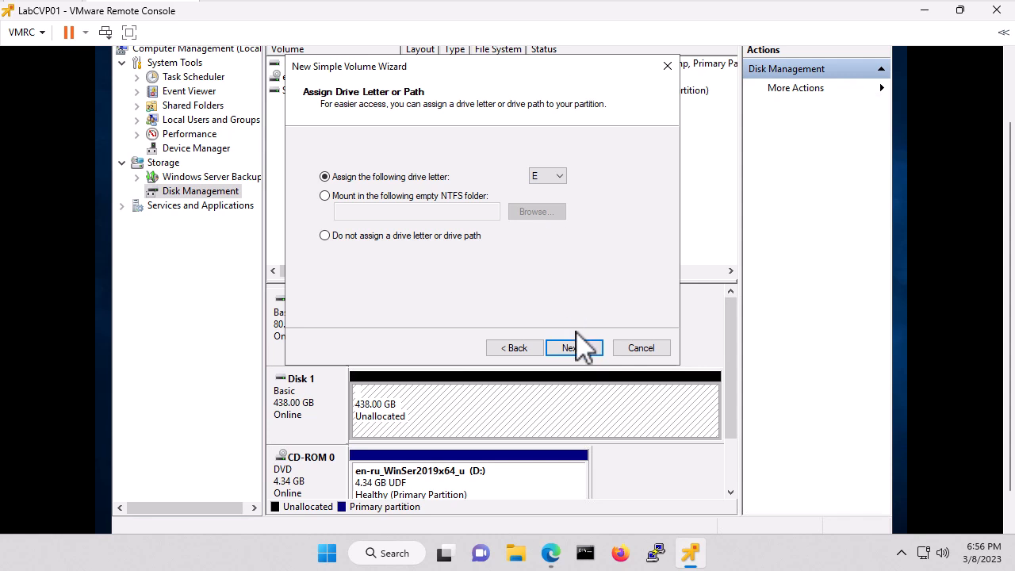
pyautogui.click(586, 353)
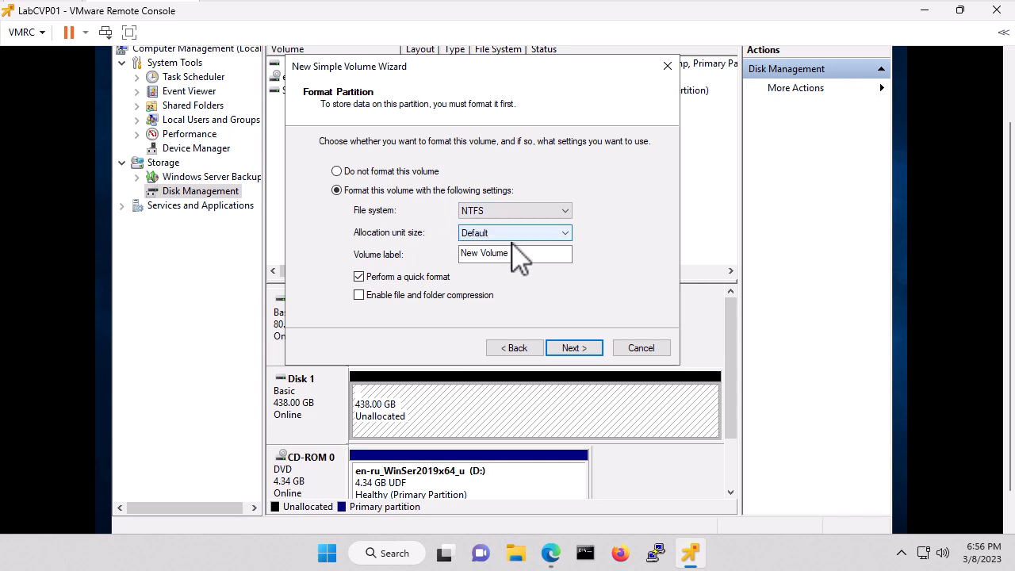
# - Label the volume CVP, format it NTFS, finish the wizard, and close Computer Management
pyautogui.moveTo(523, 254); pyautogui.dragTo(464, 255)
pyautogui.write('VPData')
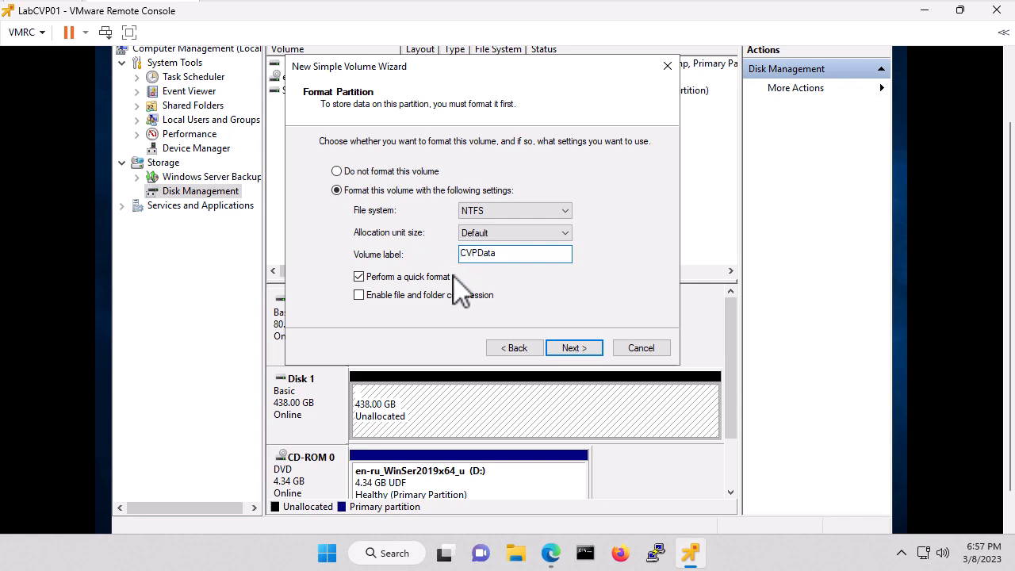
pyautogui.click(580, 353)
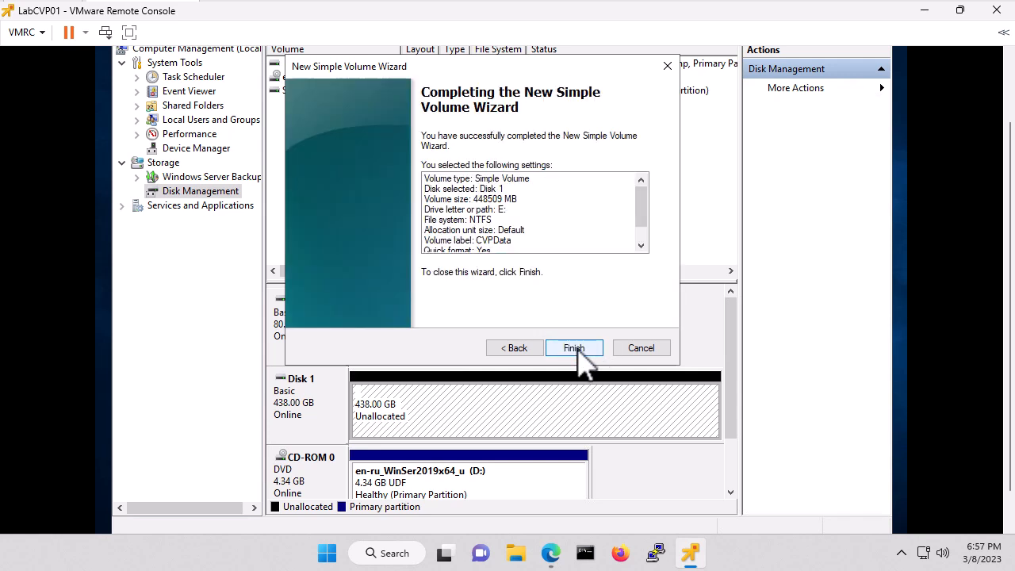
pyautogui.click(575, 349)
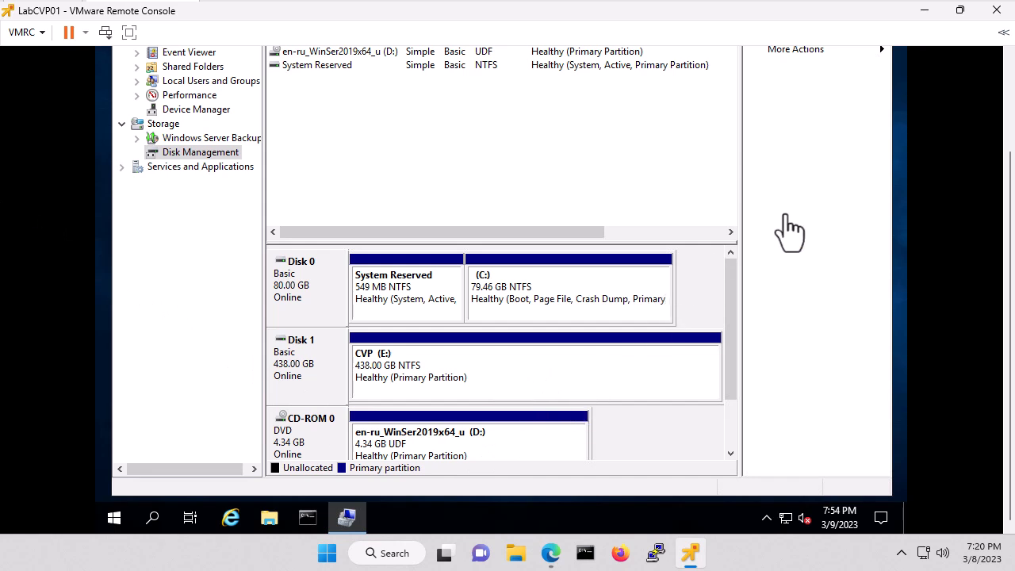
pyautogui.click(1012, 103)
pyautogui.click(877, 73)
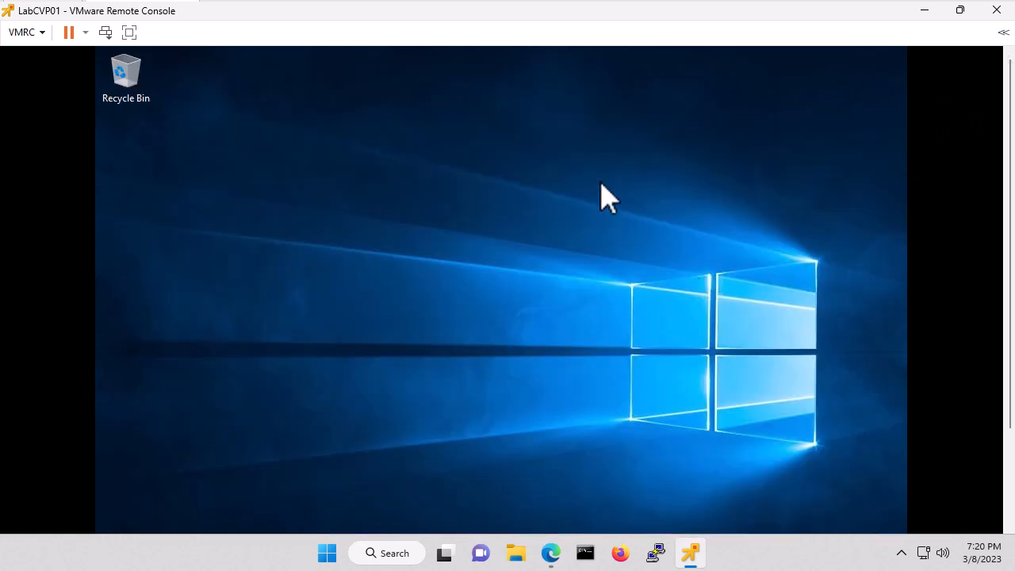
# - Set LabCVP01's CD/DVD Drive 1 to a host device and save
pyautogui.click(925, 10)
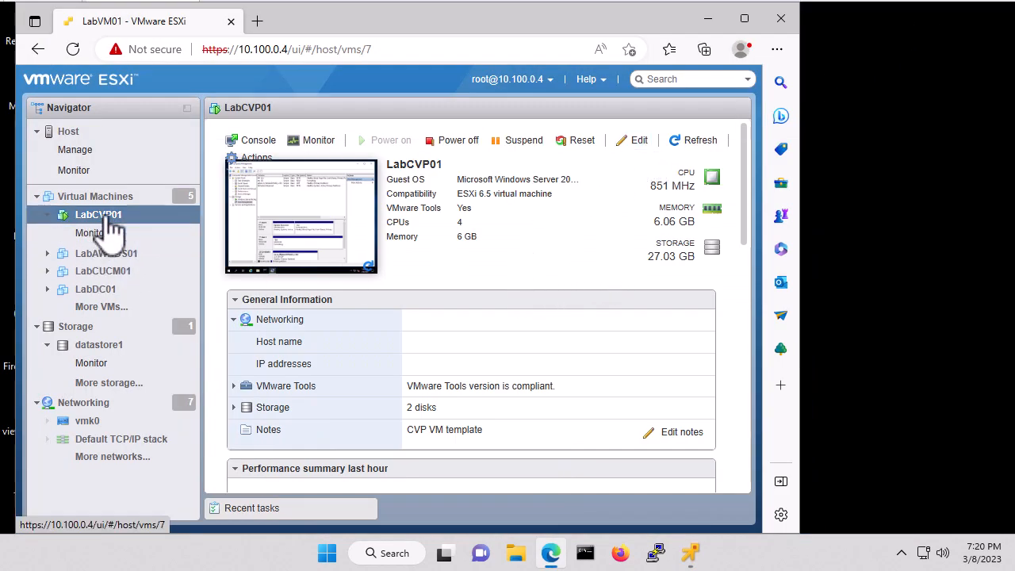
pyautogui.click(639, 141)
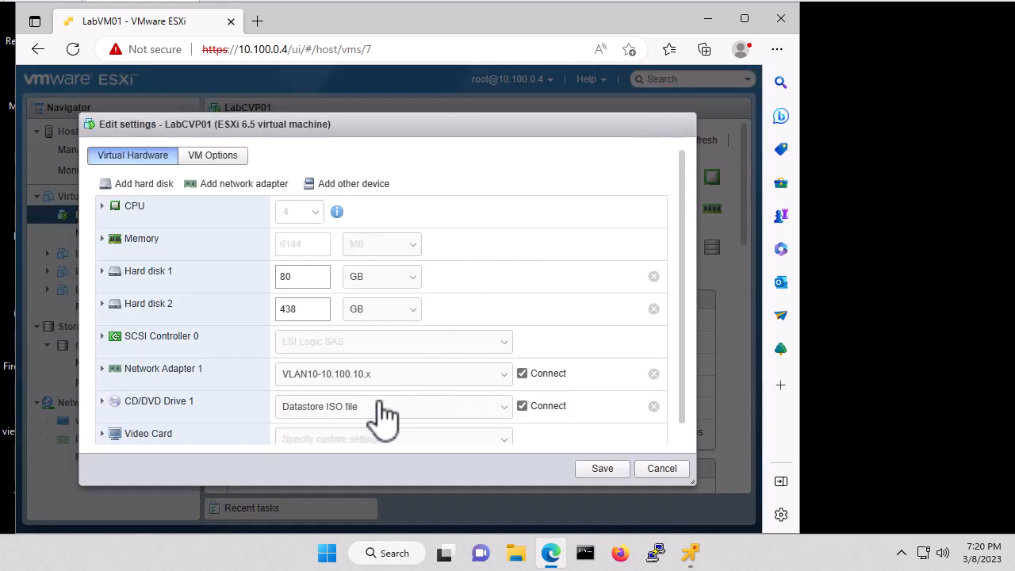
pyautogui.click(366, 408)
pyautogui.click(349, 426)
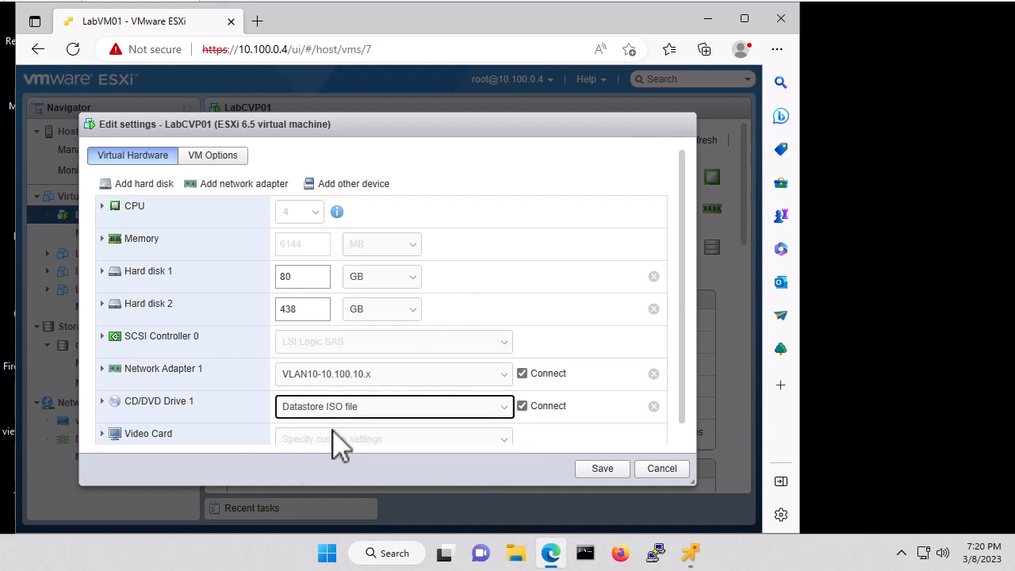
pyautogui.click(605, 470)
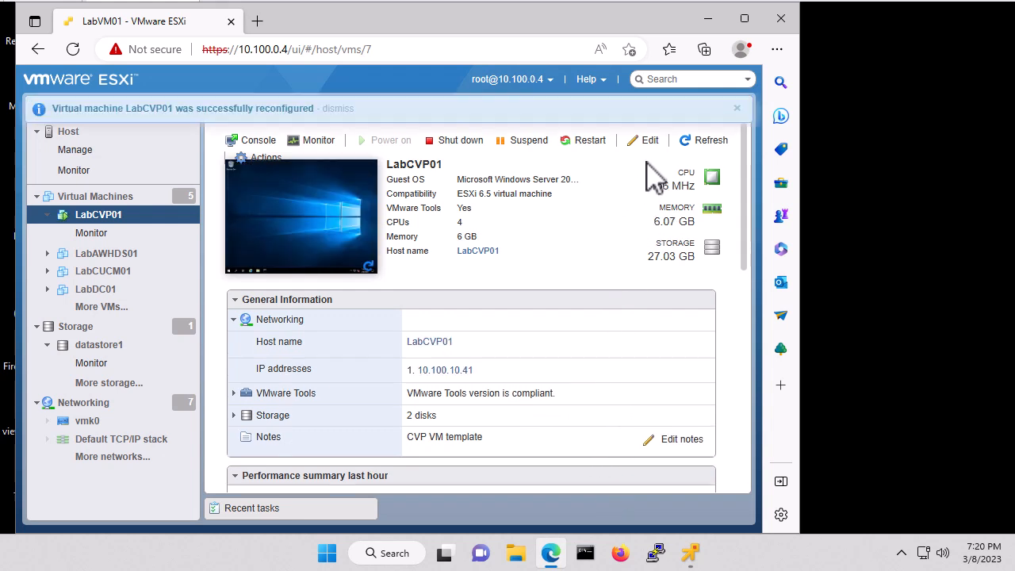
# - Mount datastore1/isos/CVP/UnifiedCVP_Installer_12_5_1_Build_325.iso as the CD/DVD drive and save
pyautogui.click(648, 143)
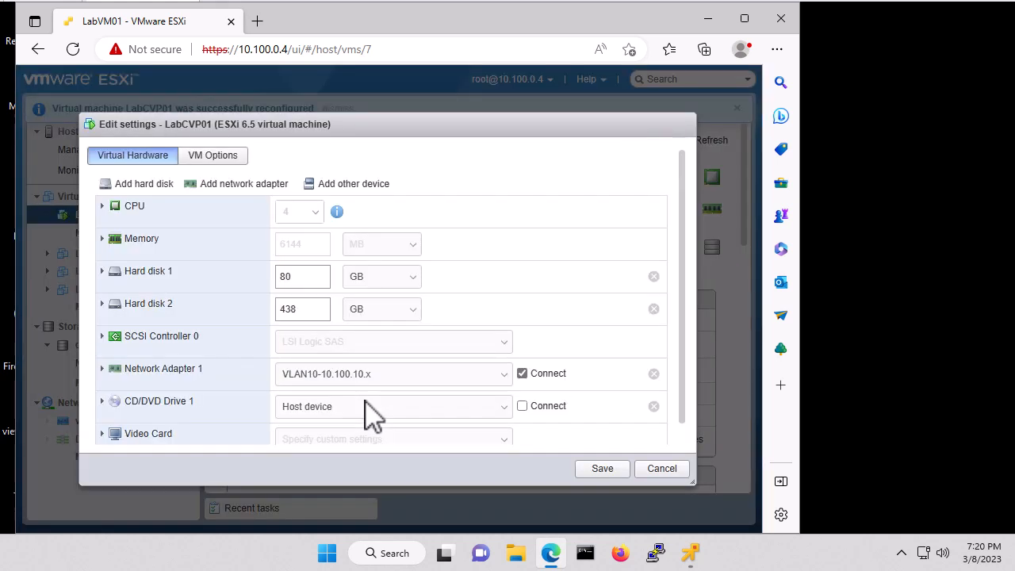
pyautogui.click(321, 406)
pyautogui.click(335, 441)
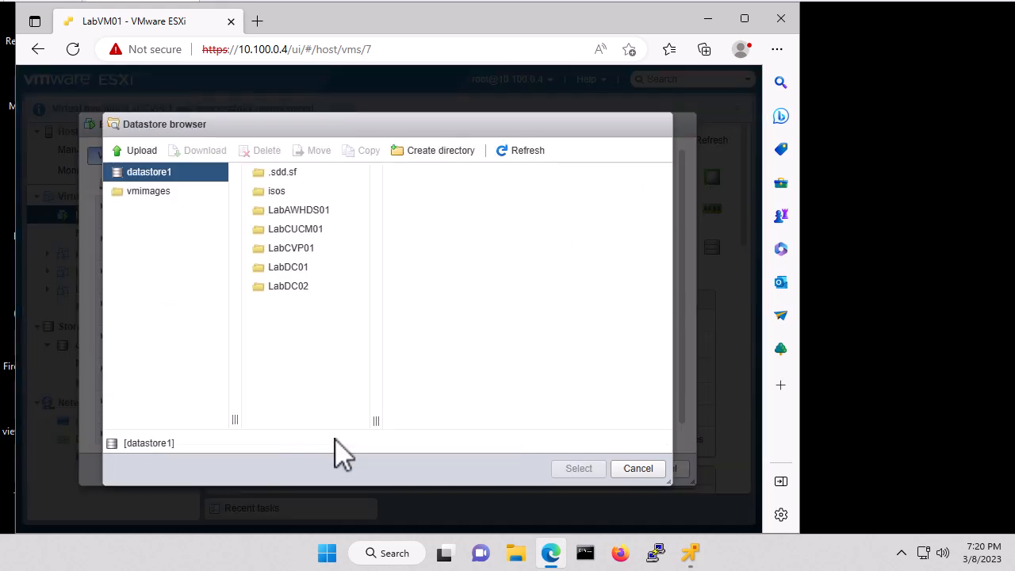
pyautogui.click(288, 192)
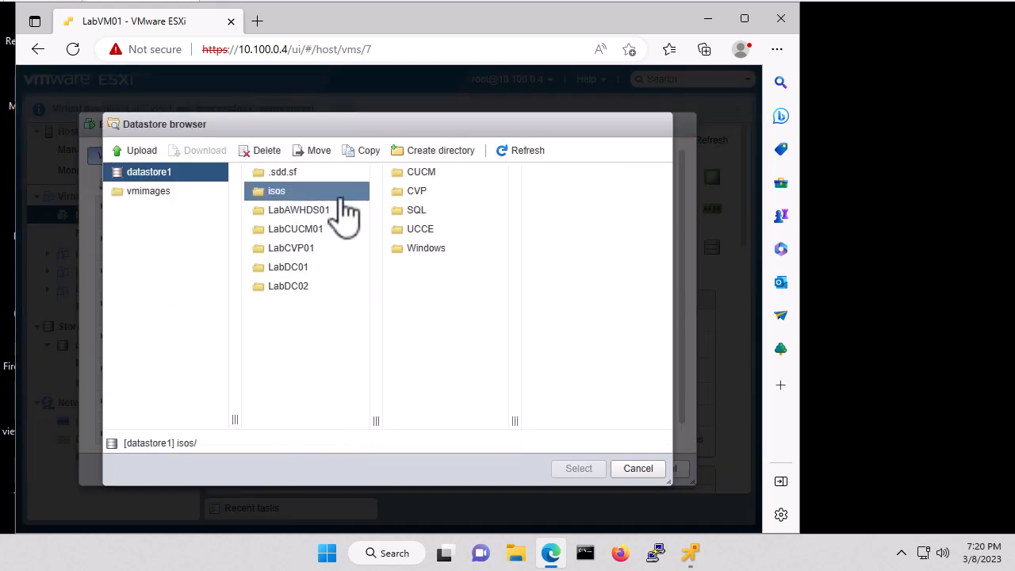
pyautogui.click(414, 193)
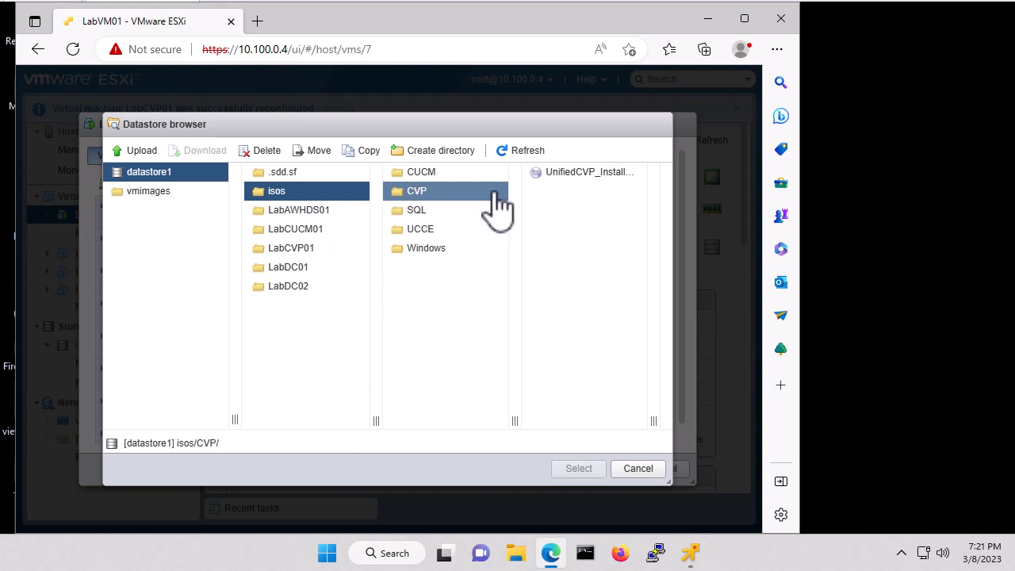
pyautogui.click(577, 174)
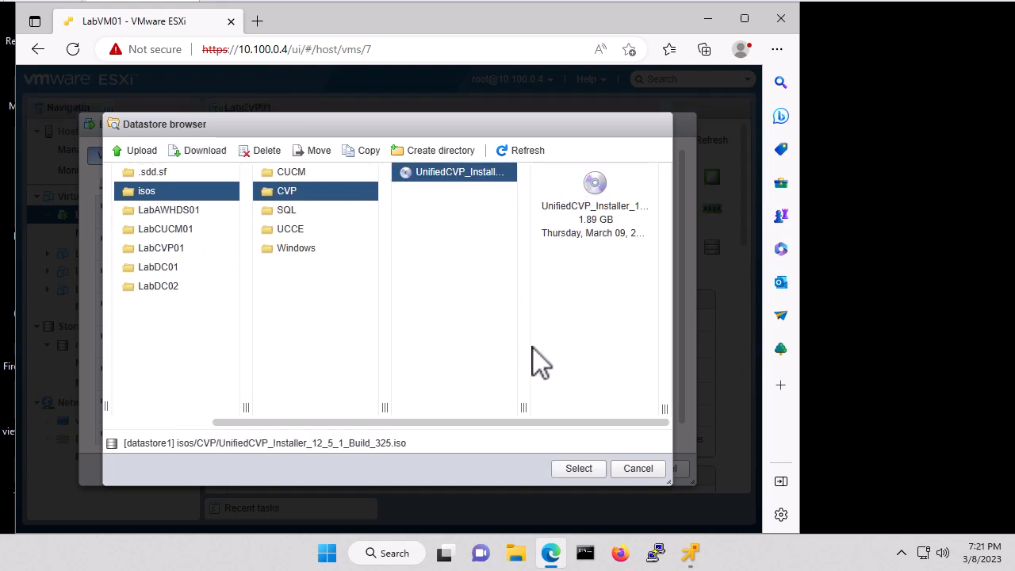
pyautogui.click(579, 468)
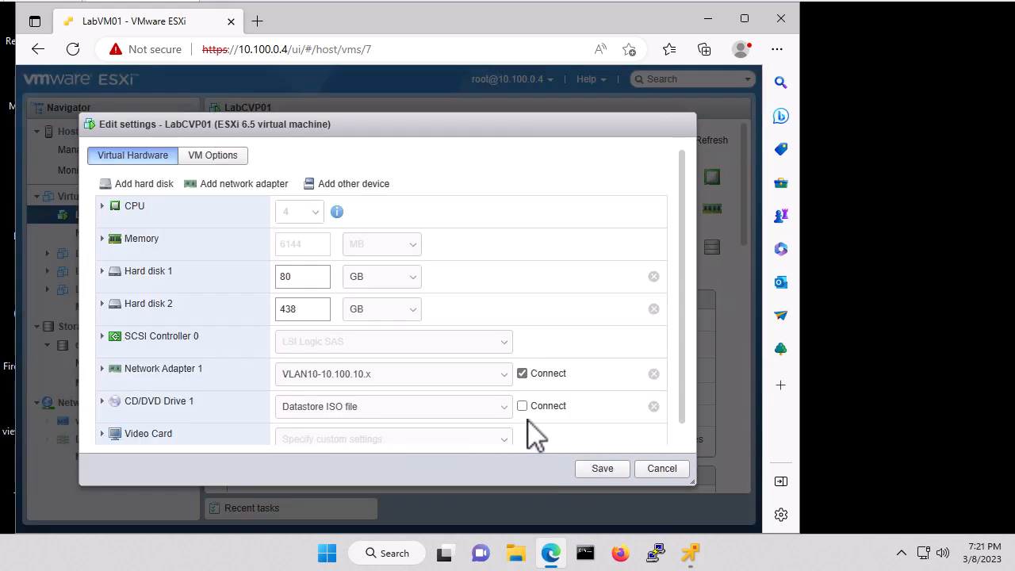
pyautogui.click(604, 472)
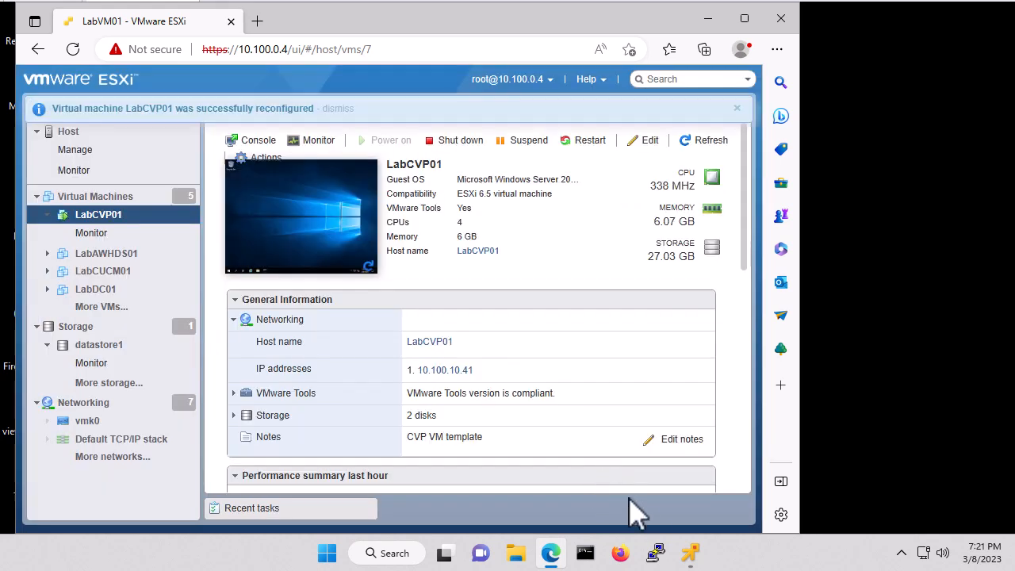
# - Open a Command Prompt as administrator from the guest taskbar
pyautogui.moveTo(693, 556)
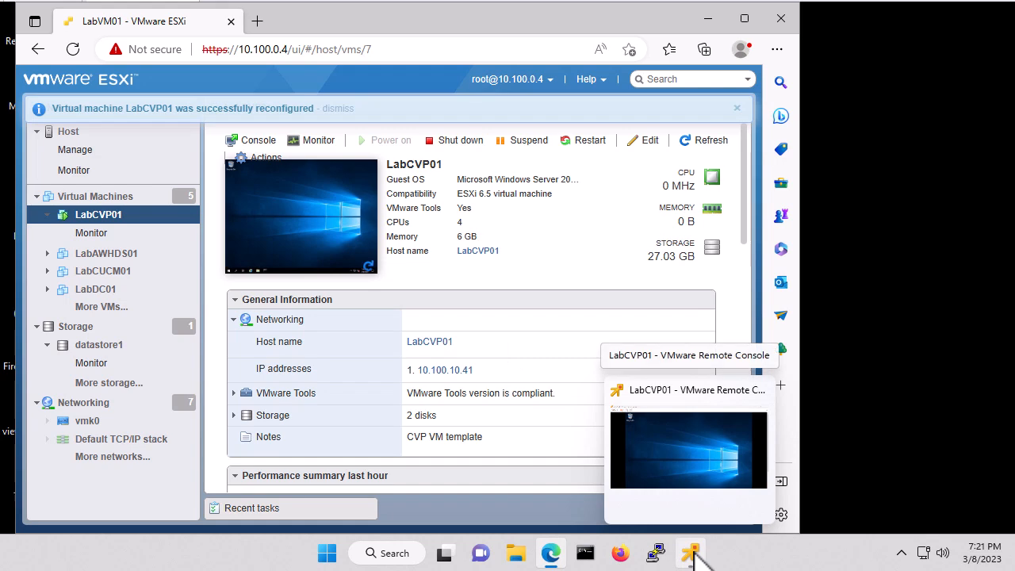
pyautogui.click(693, 555)
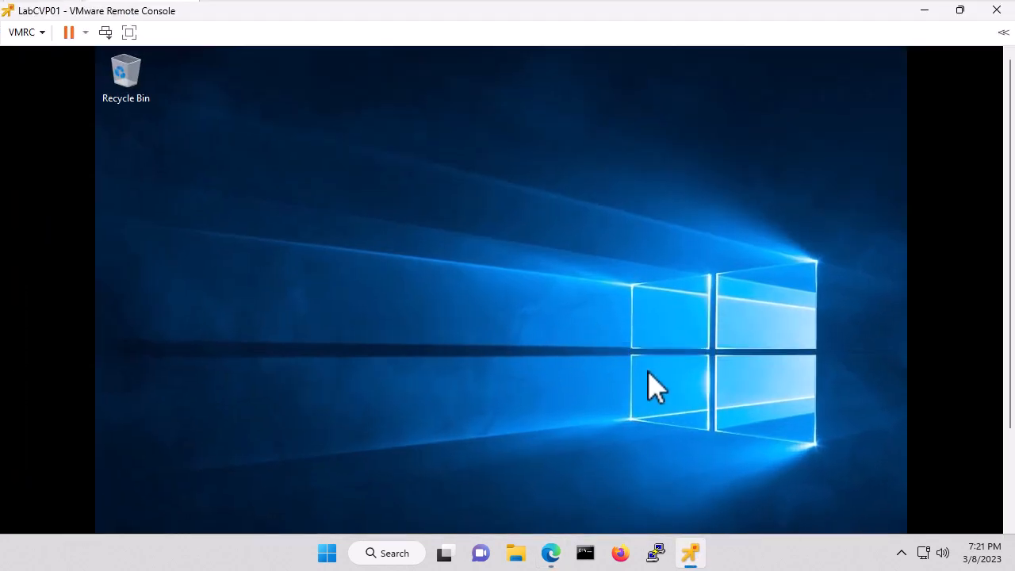
pyautogui.scroll(-3, 1009, 472)
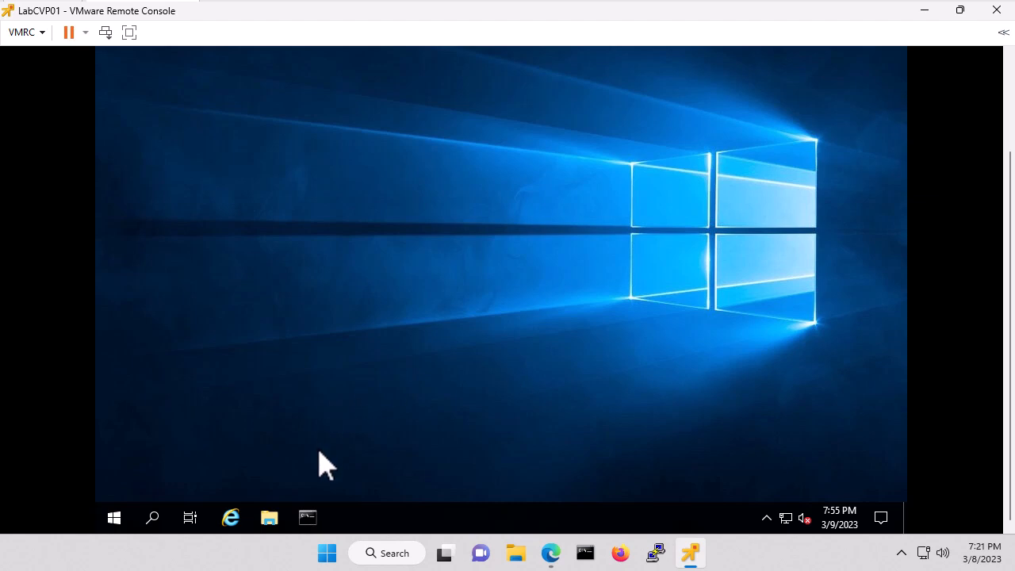
pyautogui.rightClick(308, 520)
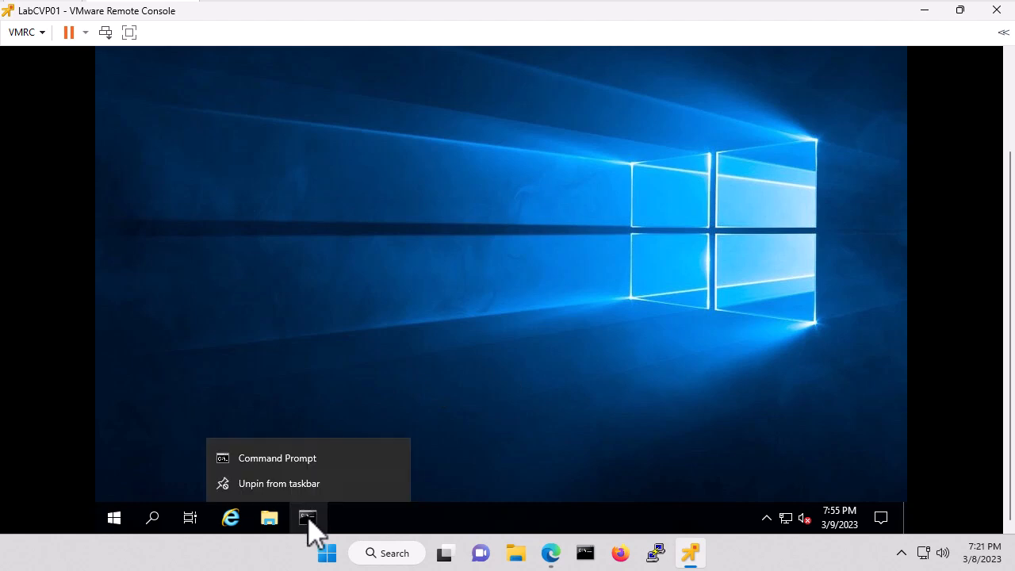
pyautogui.rightClick(311, 465)
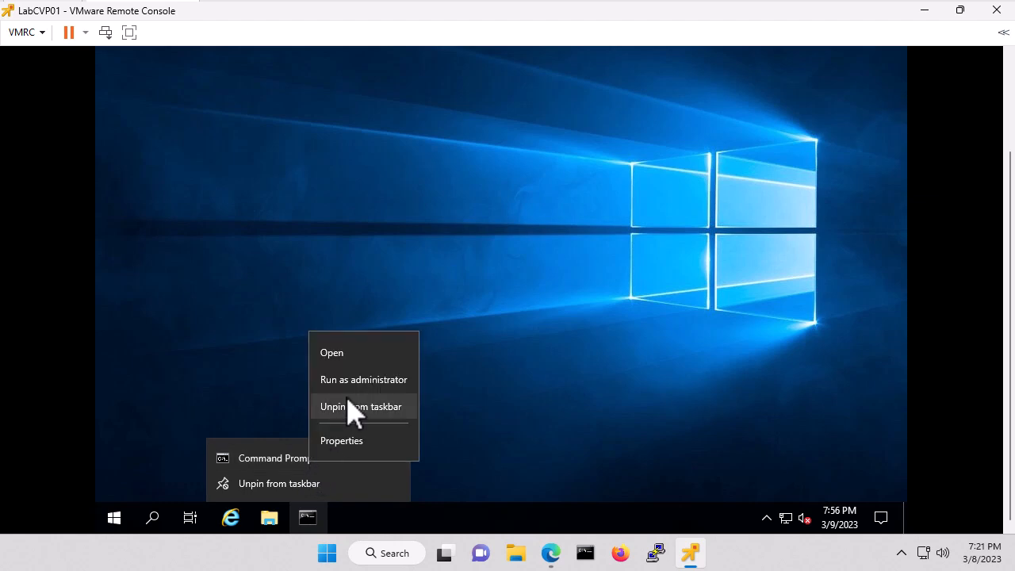
pyautogui.click(371, 388)
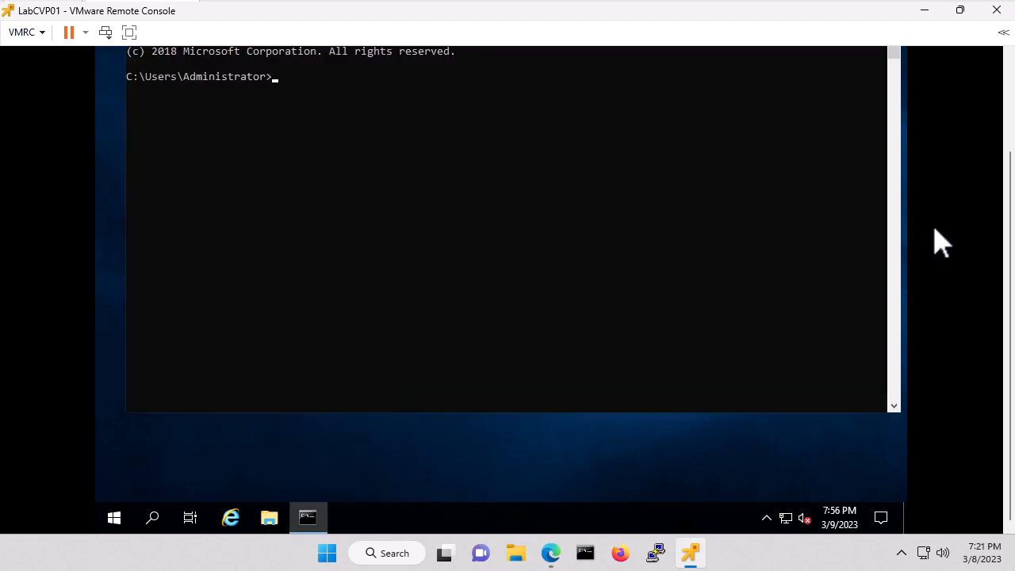
pyautogui.scroll(3, 1007, 135)
pyautogui.click(540, 286)
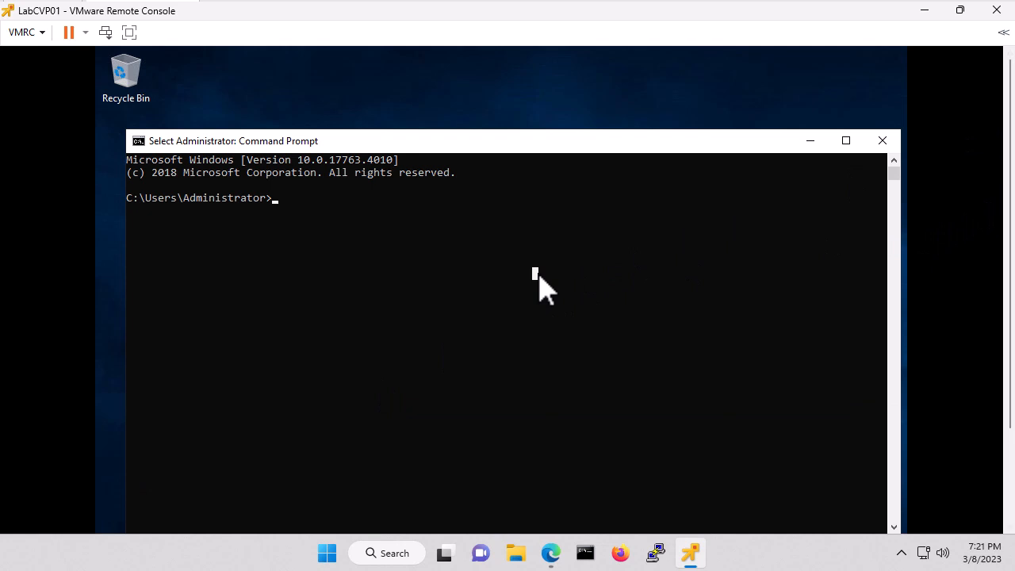
# - Go to D:\CVP\Installer_Windows, list its files, and enter 'setup.exe labonly'
pyautogui.write('d:')
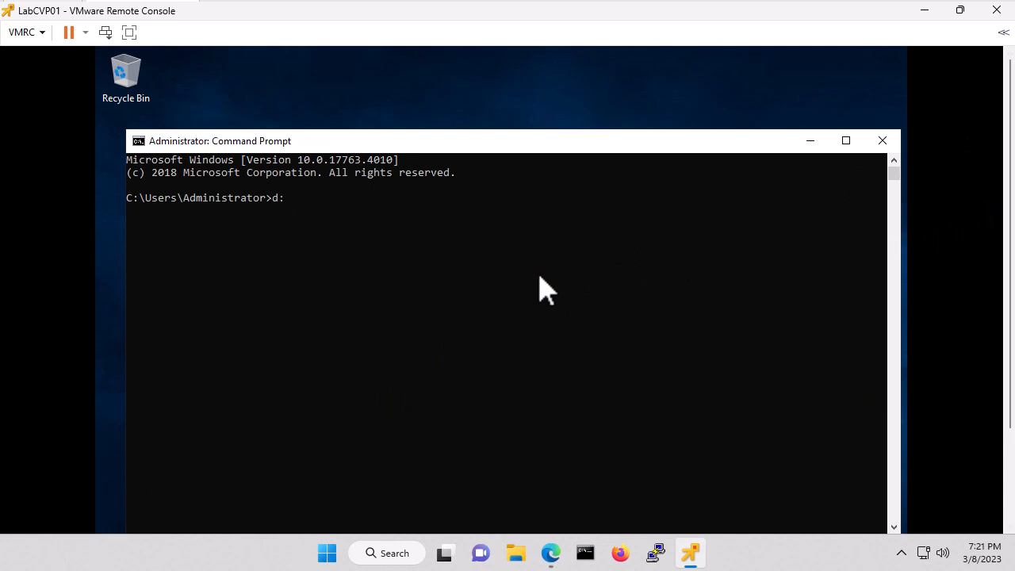
pyautogui.press('Return')
pyautogui.write('cd cvp')
pyautogui.press('Return')
pyautogui.write('dir')
pyautogui.press('Return')
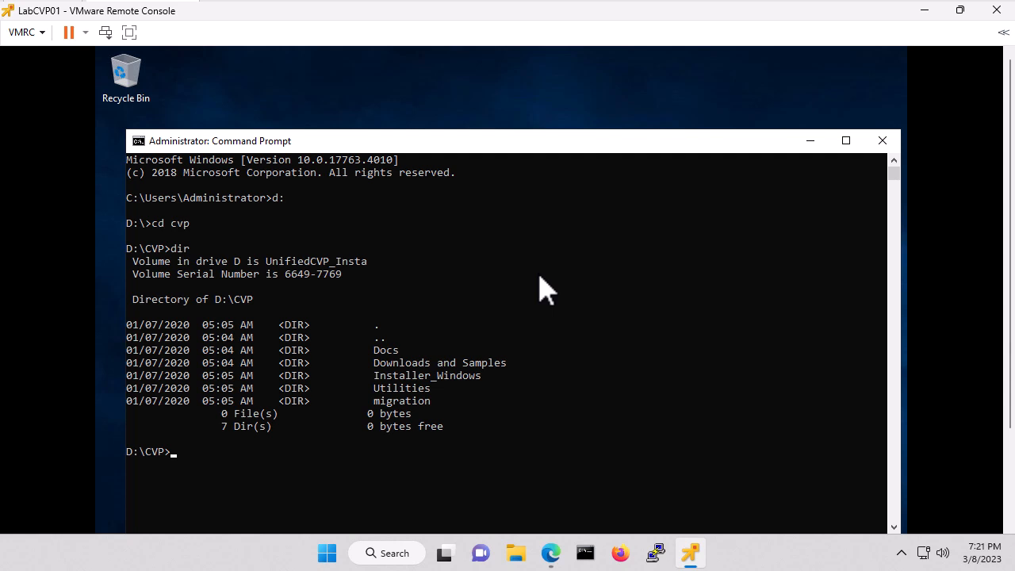
pyautogui.write('cd Installer_windows')
pyautogui.press('Return')
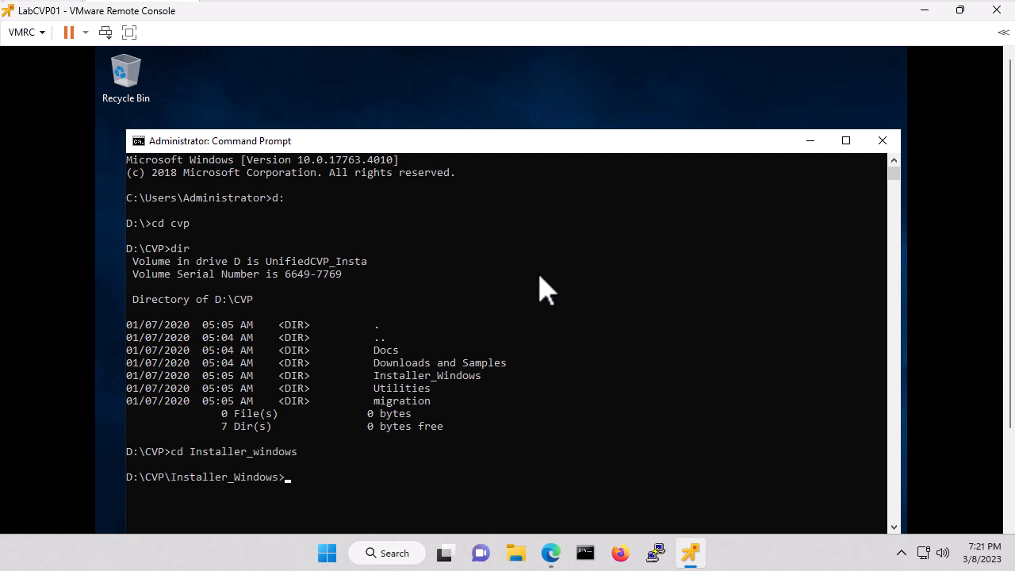
pyautogui.write('dir')
pyautogui.press('Return')
pyautogui.write('setup.exe')
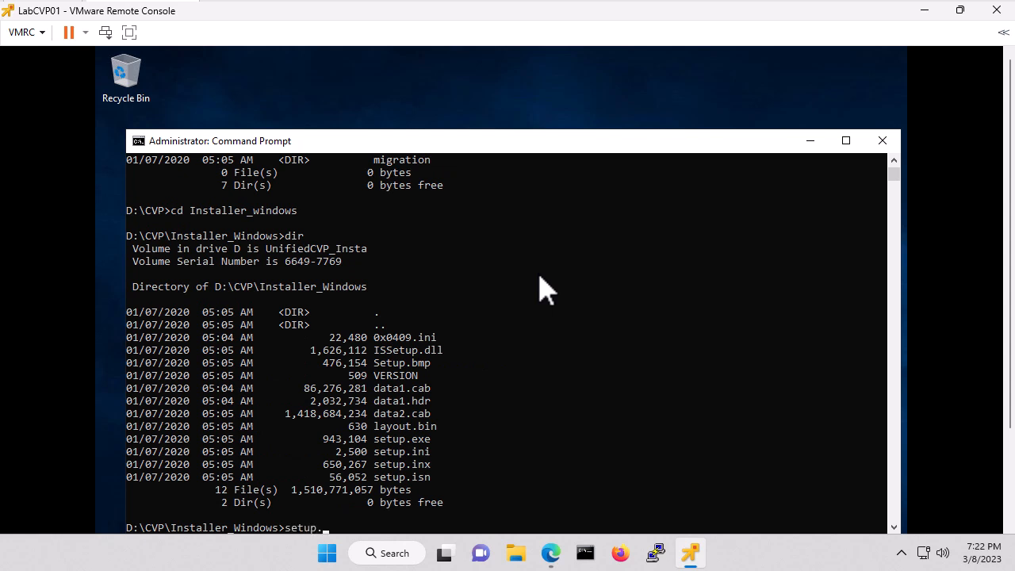
pyautogui.write(' labonly')
# - Launch the CVP installer in lab mode and wait for the License Agreement page
pyautogui.press('Return')
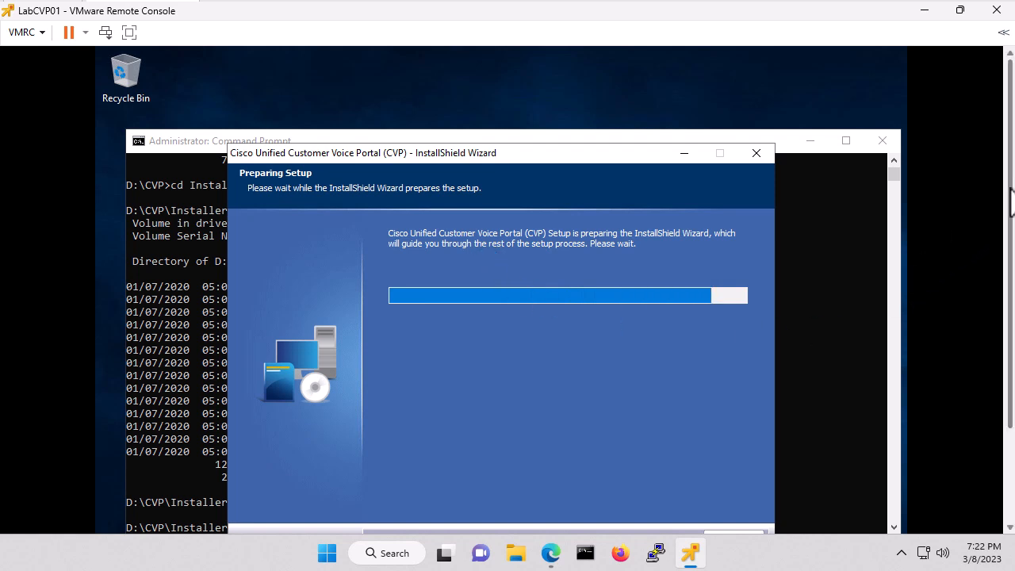
pyautogui.scroll(-1, 1012, 226)
pyautogui.scroll(-1, 1012, 226)
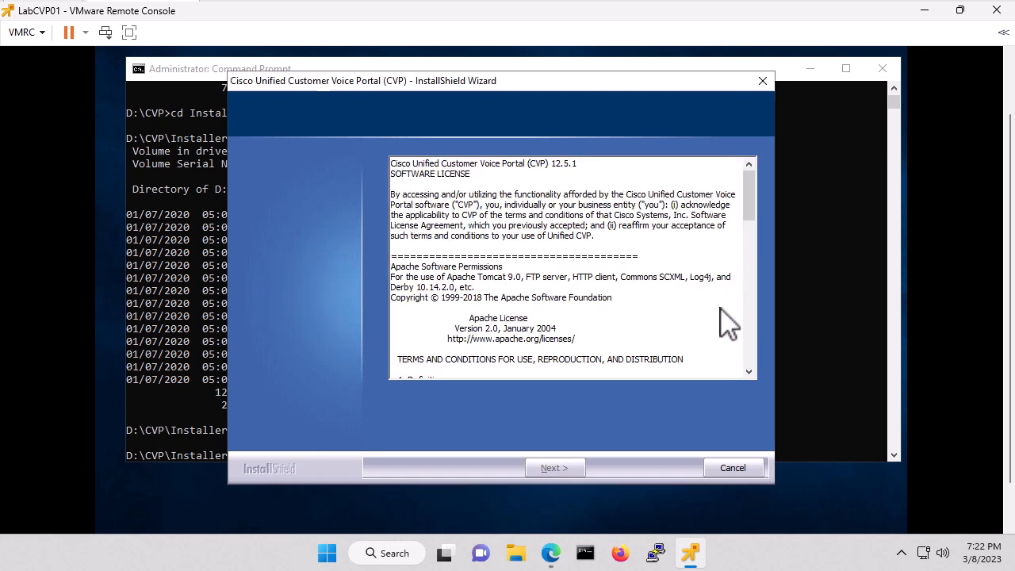
# - Accept the license and include CVP Server, Operations Console, Remote Operations and Reporting Server packages
pyautogui.click(397, 399)
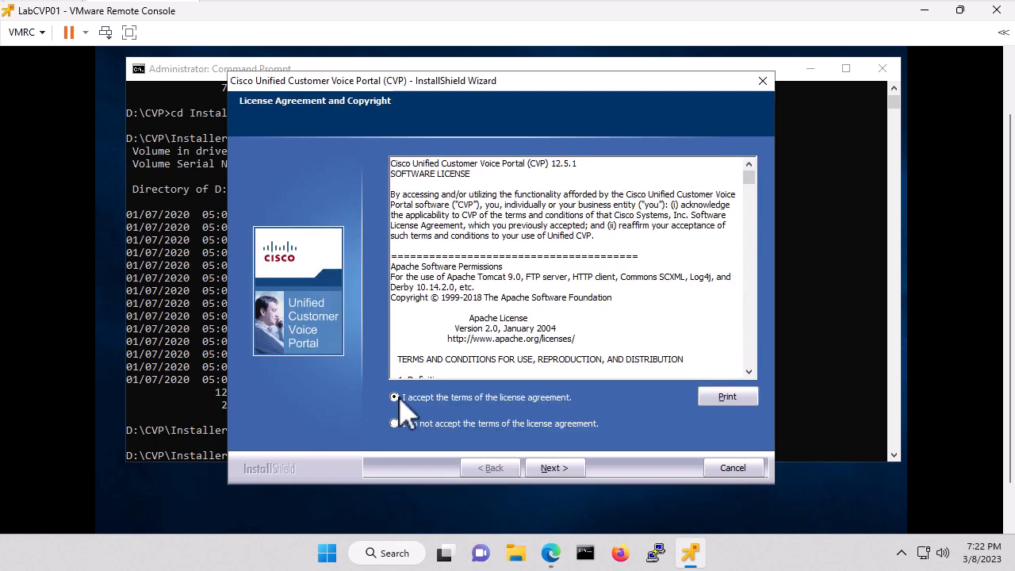
pyautogui.click(559, 468)
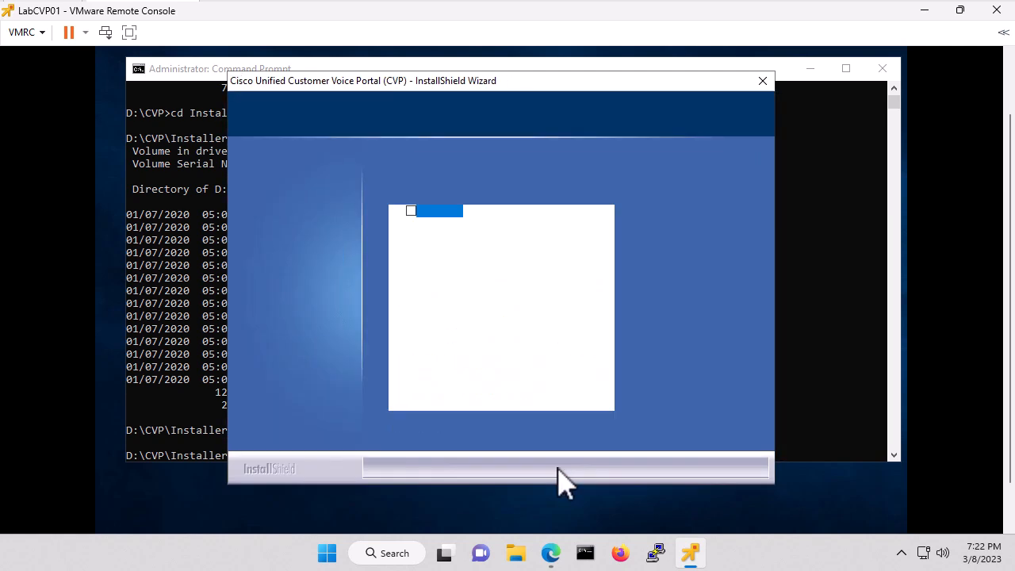
pyautogui.click(412, 211)
pyautogui.click(412, 225)
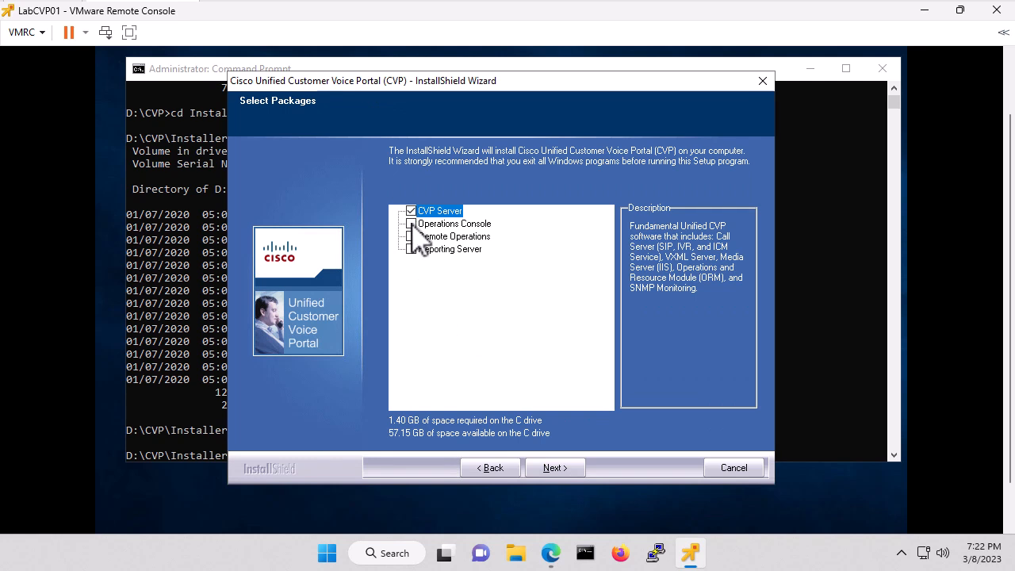
pyautogui.click(411, 236)
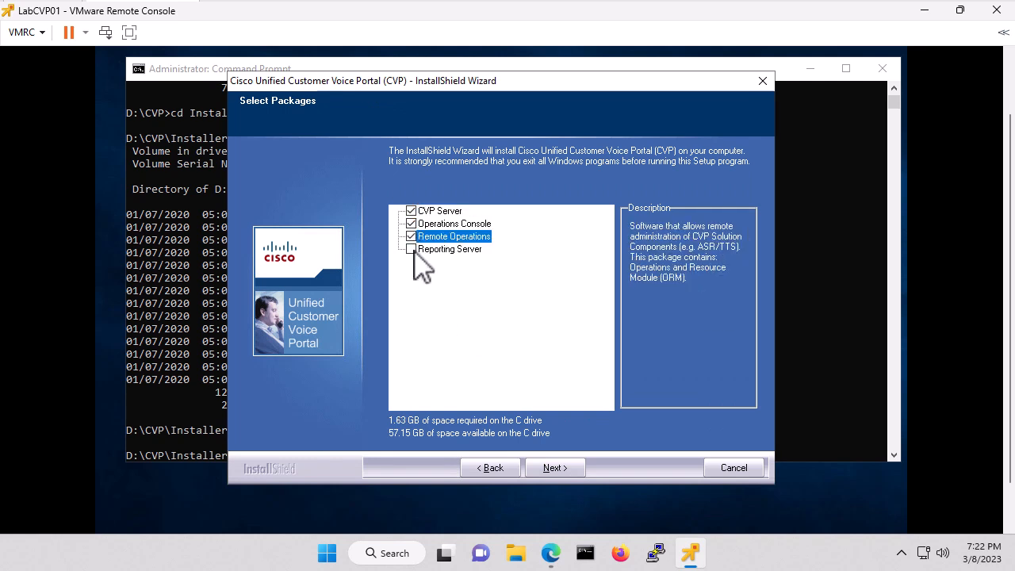
pyautogui.click(412, 249)
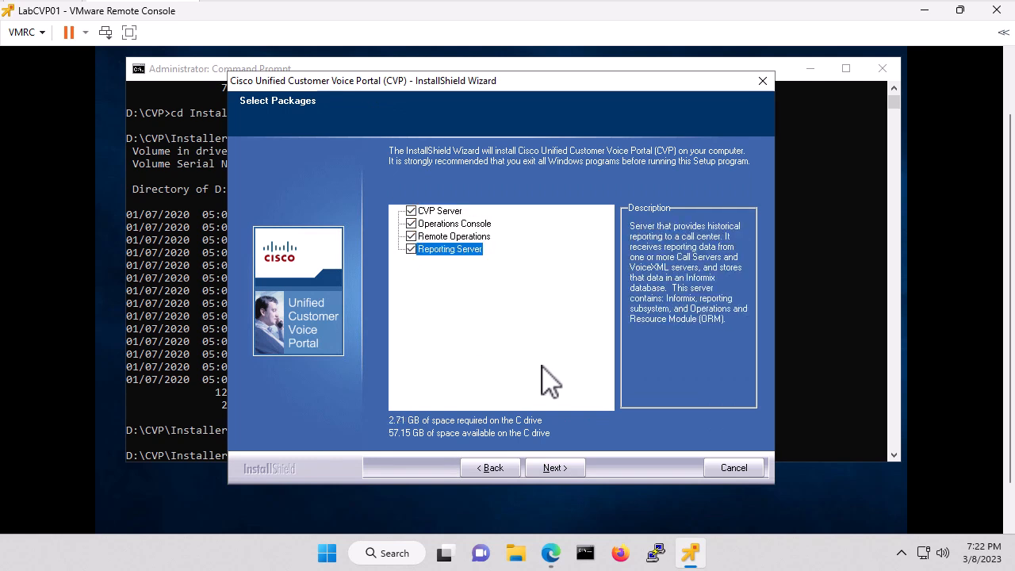
pyautogui.click(556, 469)
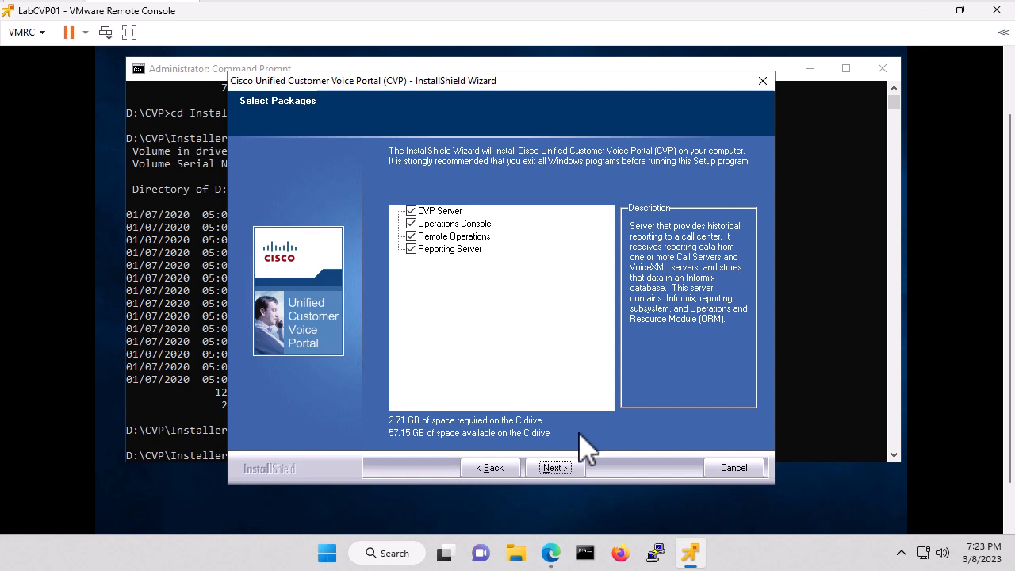
pyautogui.press('Return')
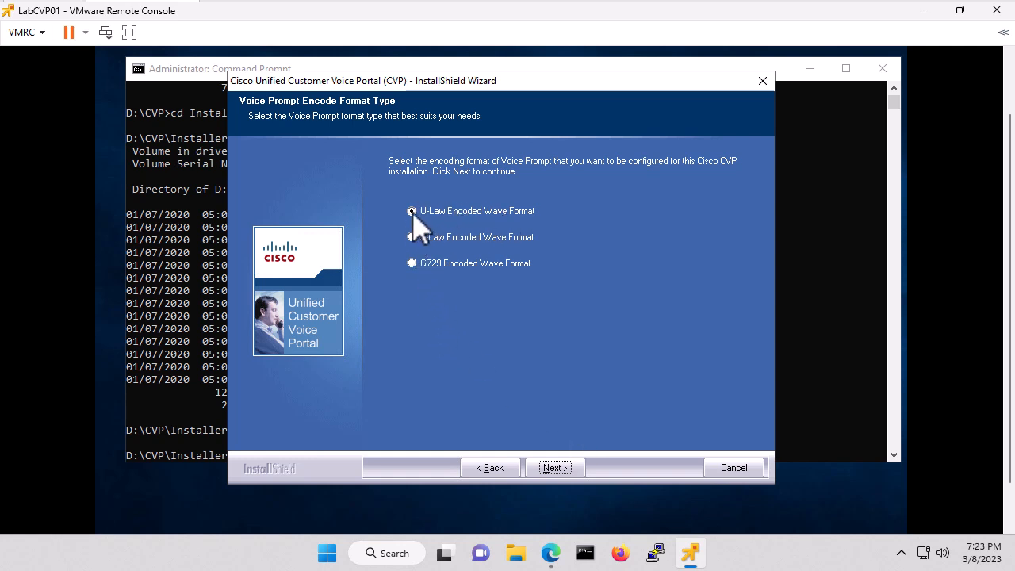
# - Keep U-Law format and default folders C:\Cisco\CVP and C:\inetpub\wwwroot
pyautogui.click(553, 468)
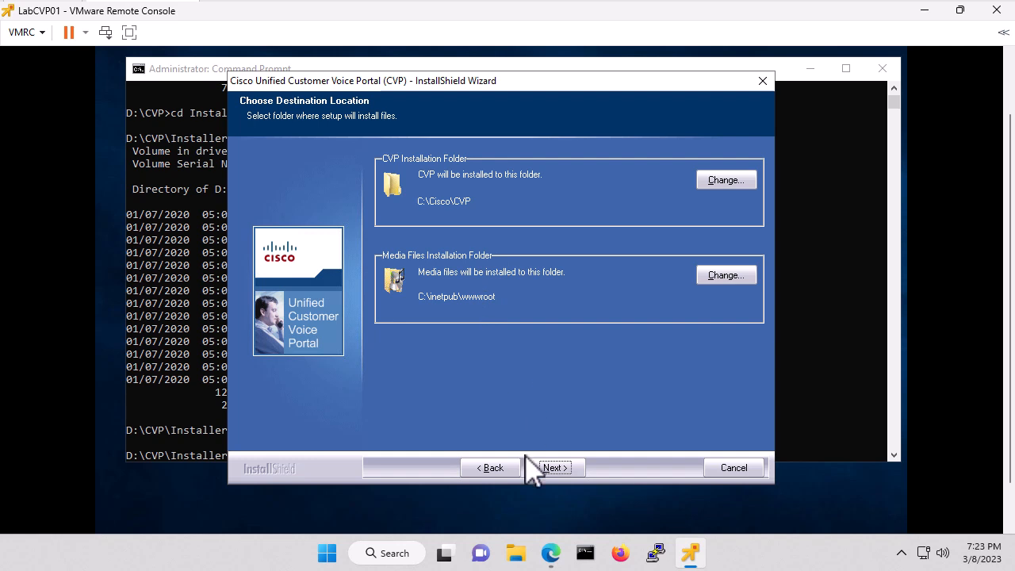
pyautogui.click(556, 468)
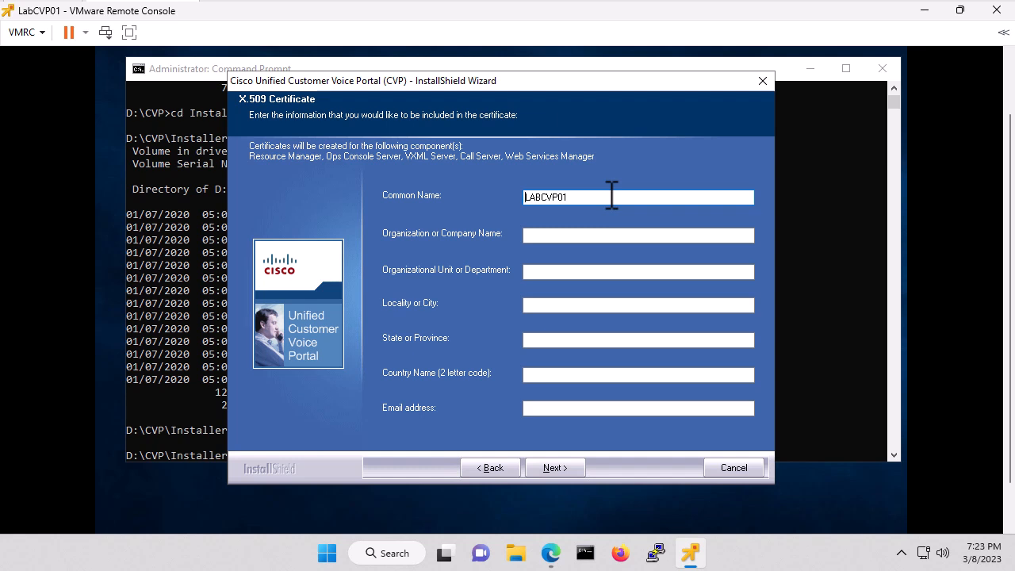
# - Enter certificate details: myhomelabs.us, unit Lab, locality Here, Missouri, US, plus the contact's e-mail
pyautogui.click(551, 237)
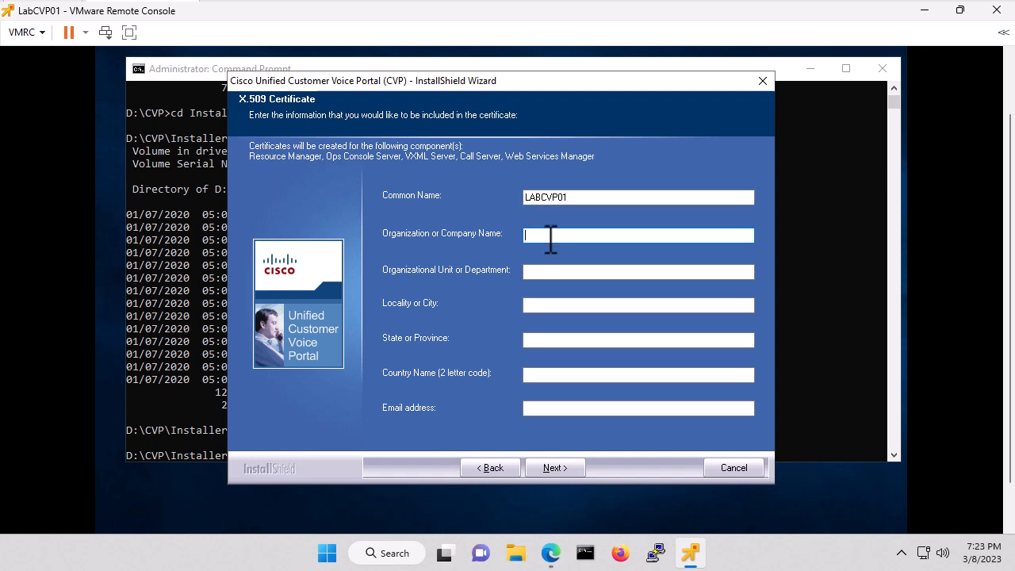
pyautogui.write('myhomelabs.us')
pyautogui.press('Tab')
pyautogui.write('Lab')
pyautogui.press('Tab')
pyautogui.write('Here')
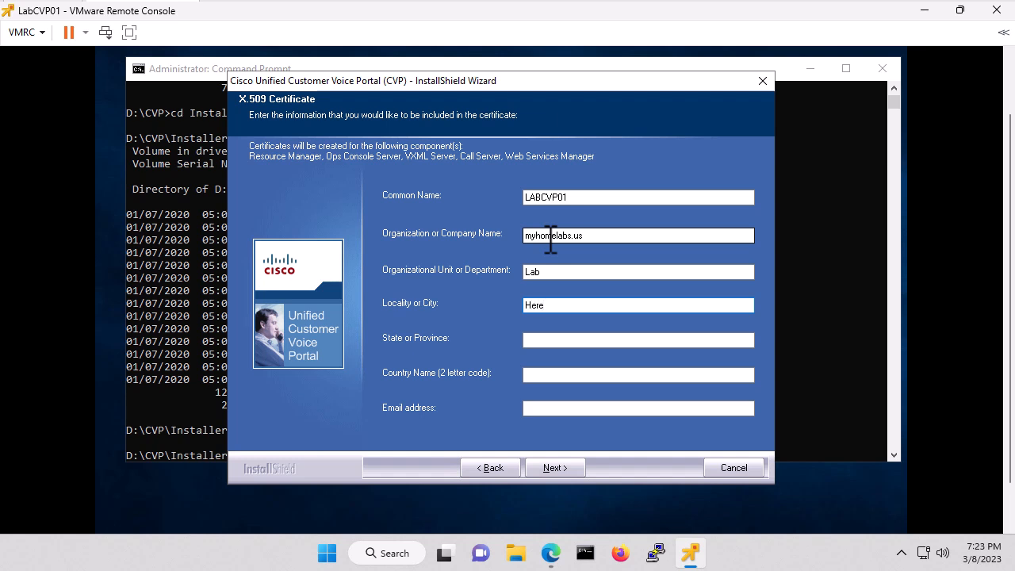
pyautogui.press('Tab')
pyautogui.write('Missouri')
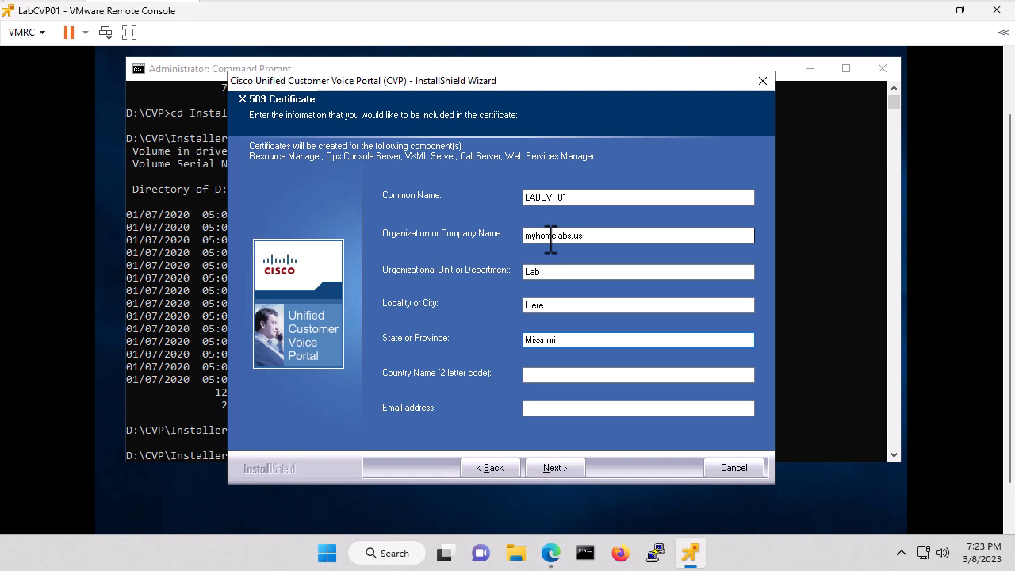
pyautogui.press('Tab')
pyautogui.write('US')
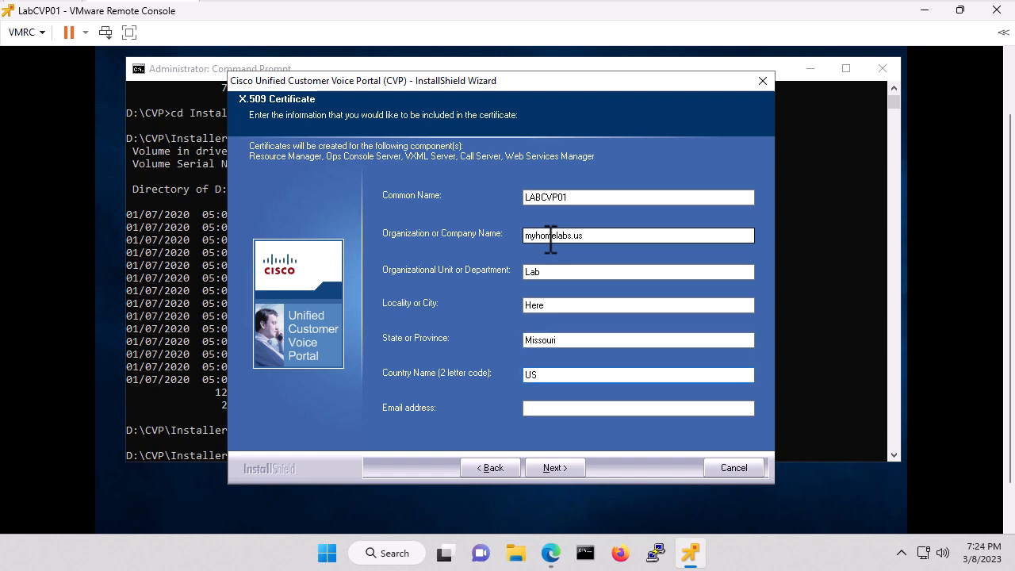
pyautogui.press('Tab')
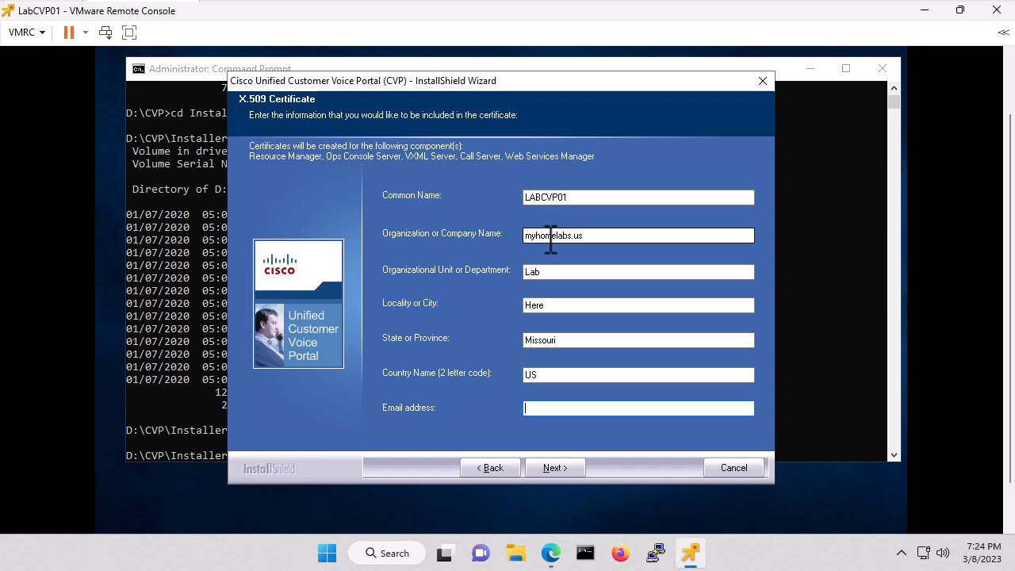
# - Submit the certificate, place the reporting database on drive E: and keep Lab size
pyautogui.click(555, 469)
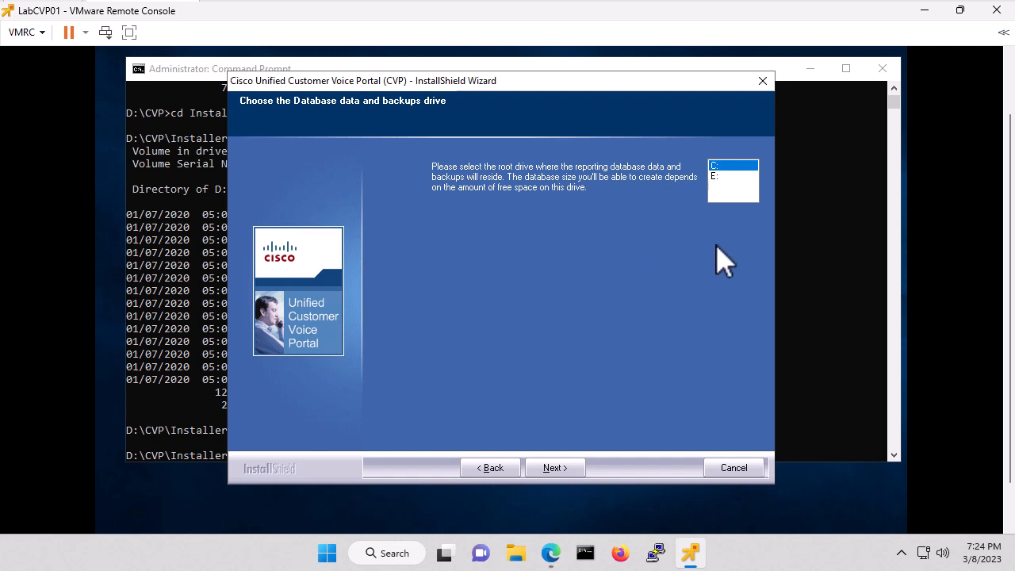
pyautogui.click(715, 176)
pyautogui.click(558, 468)
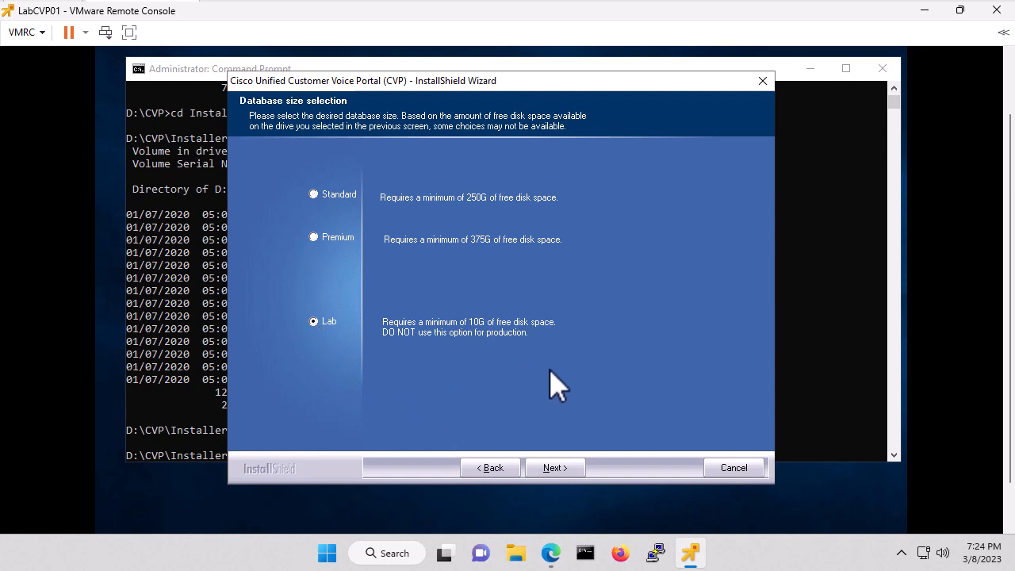
pyautogui.click(555, 470)
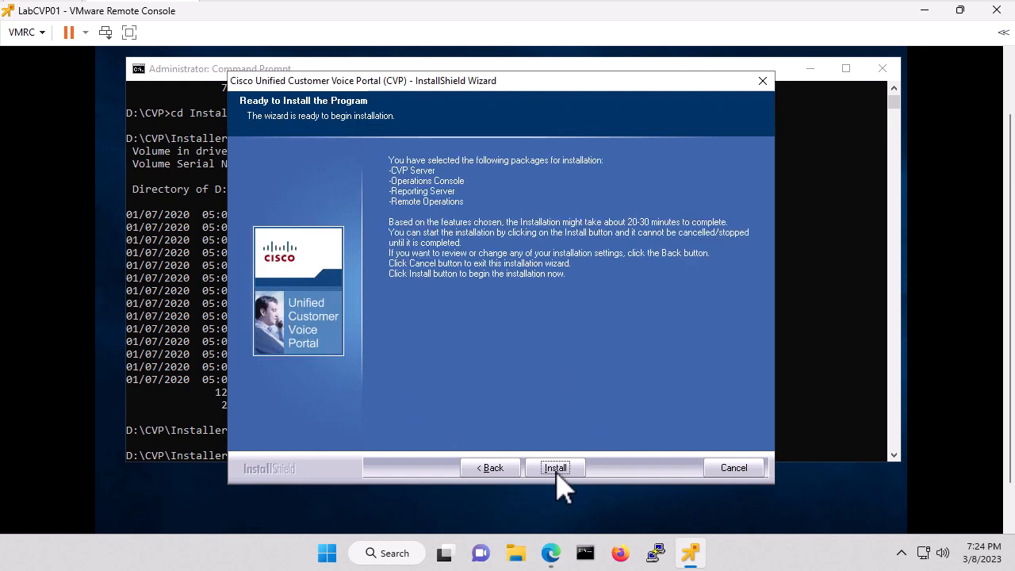
# - Start installing the four packages and set the reporting users' password with verification
pyautogui.click(553, 469)
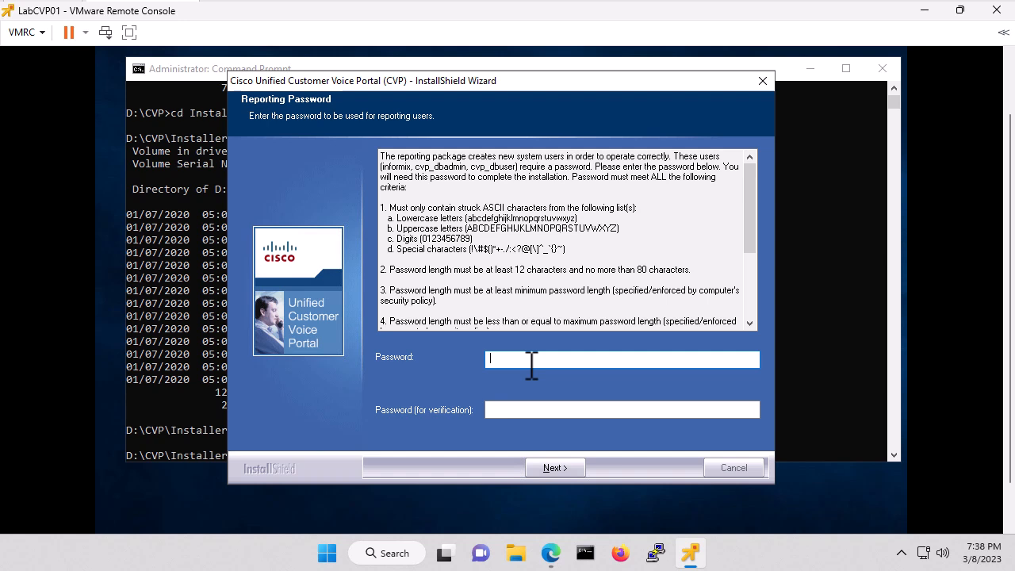
pyautogui.write('••••••••••••••••••••')
pyautogui.press('Tab')
pyautogui.write('••••••••••••••••••••')
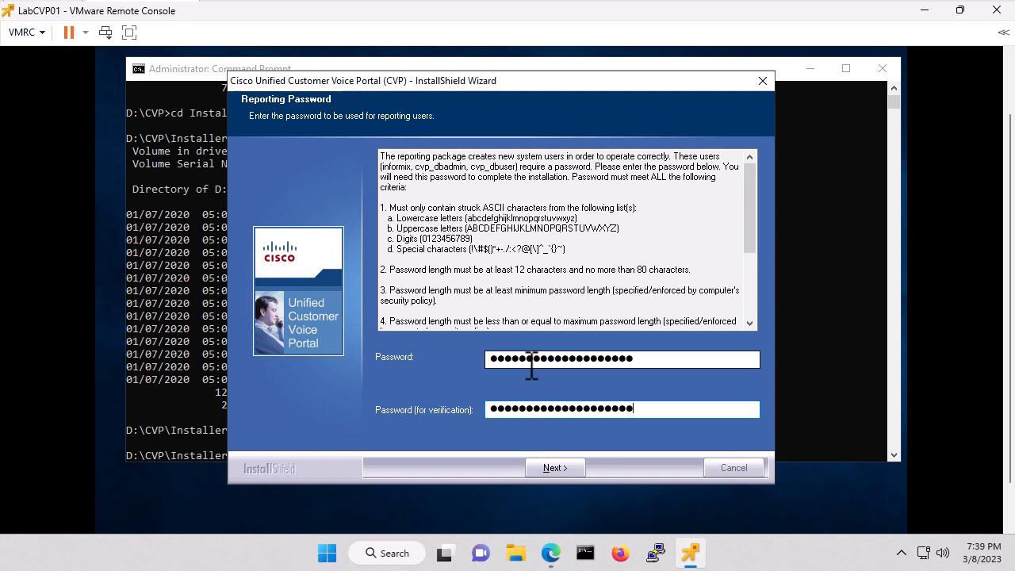
pyautogui.click(561, 471)
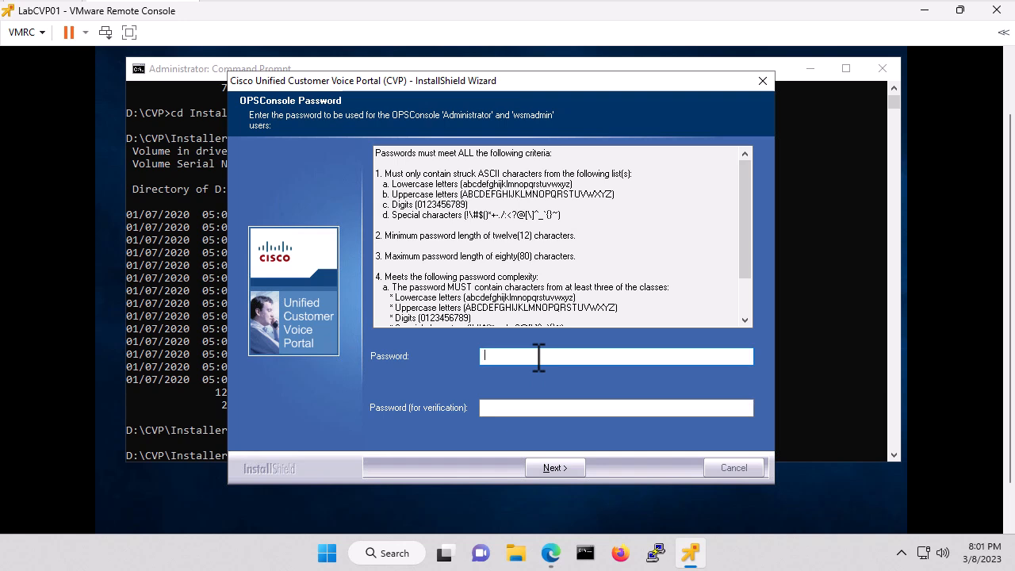
# - Set and confirm the OPSConsole password, then finish the completed CVP setup
pyautogui.write('••••••••••••••••••••')
pyautogui.press('Tab')
pyautogui.write('••••')
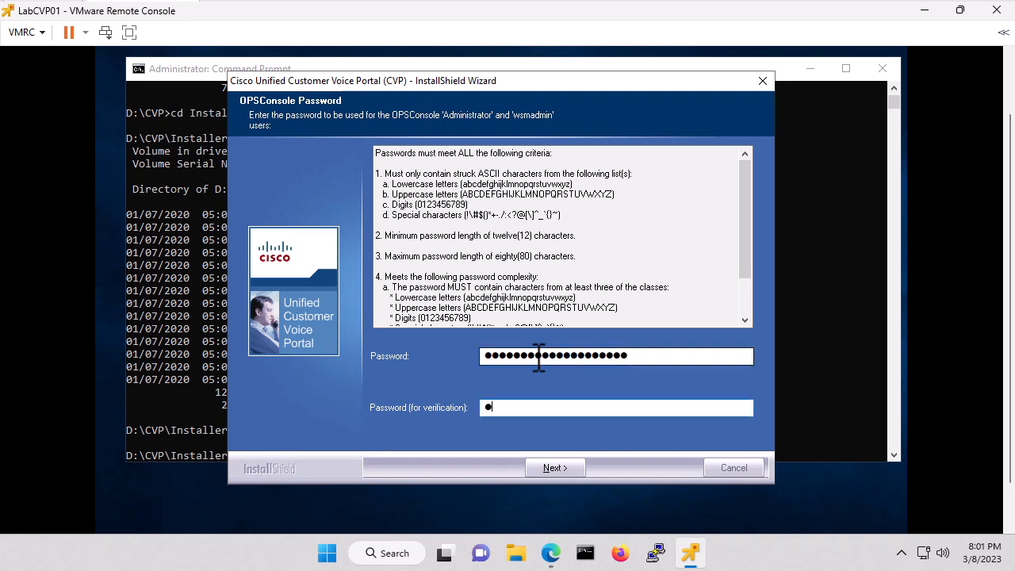
pyautogui.write('•••••••••••••••••')
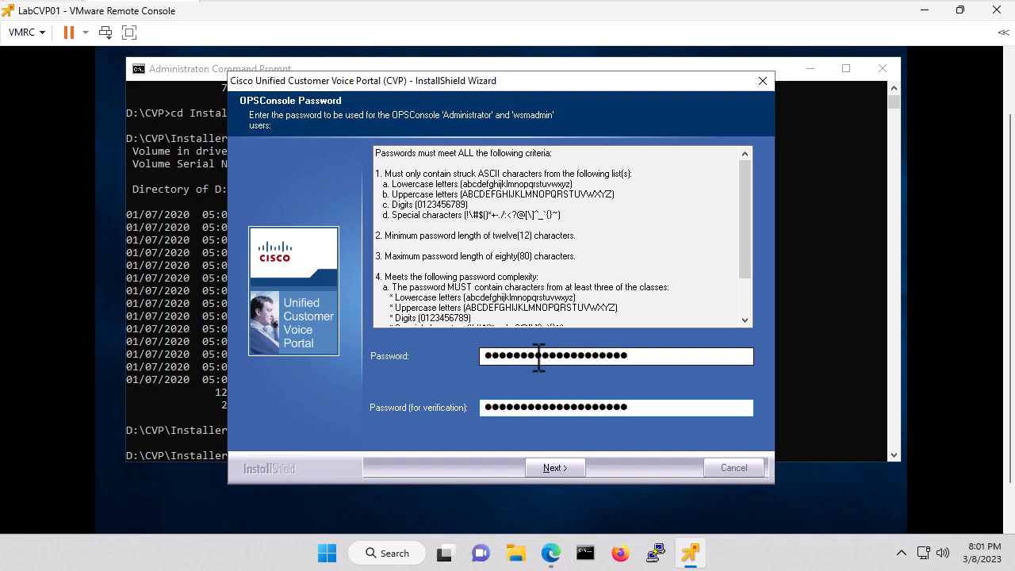
pyautogui.click(570, 467)
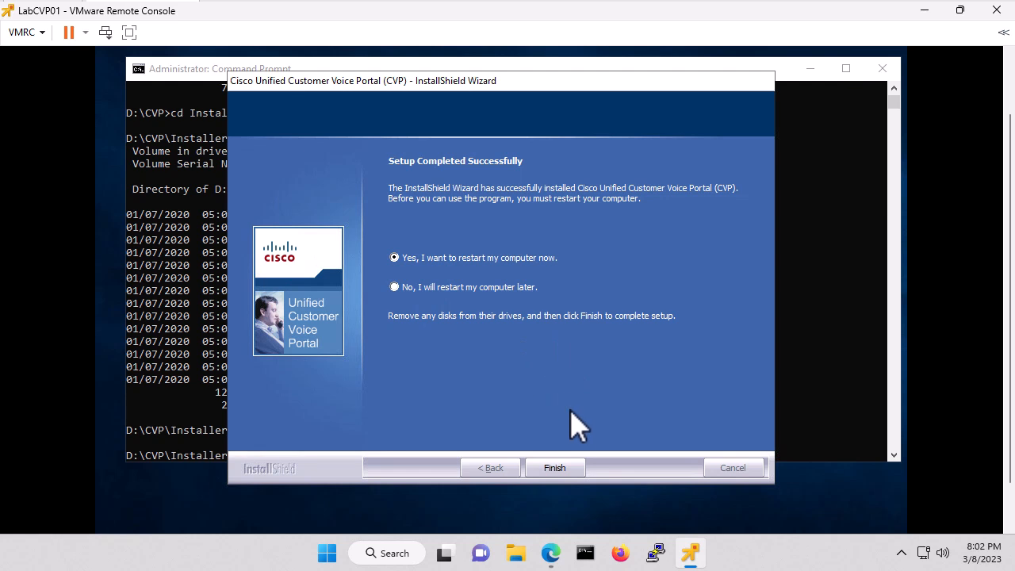
pyautogui.click(554, 470)
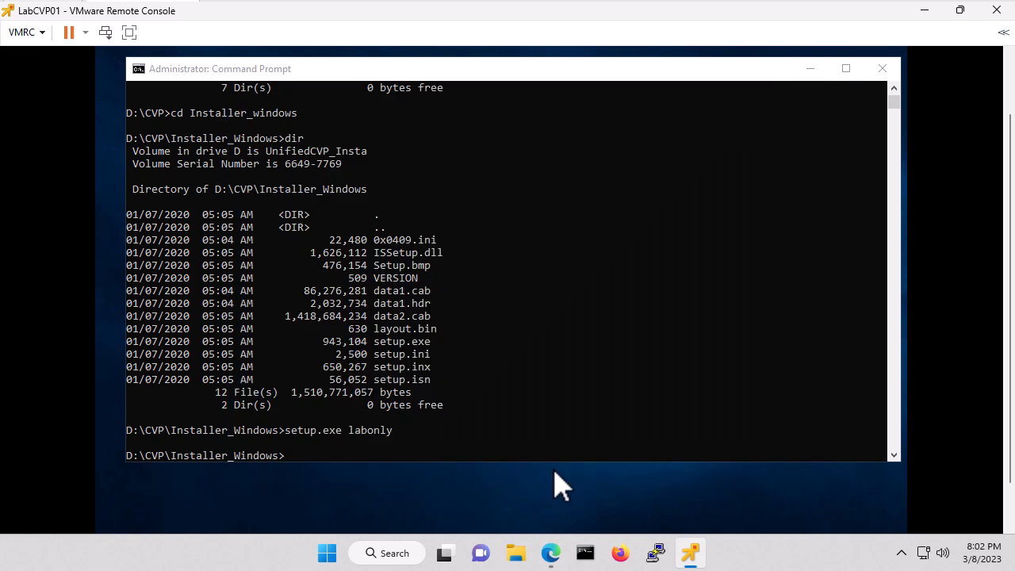